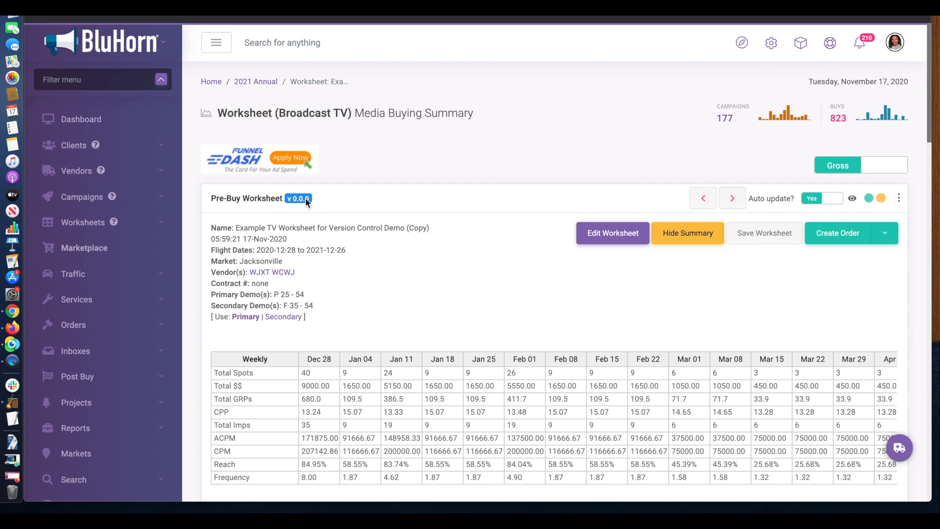
Add WYN to the TV worksheet's vendors in the worksheet settings
mouse_move(302, 200)
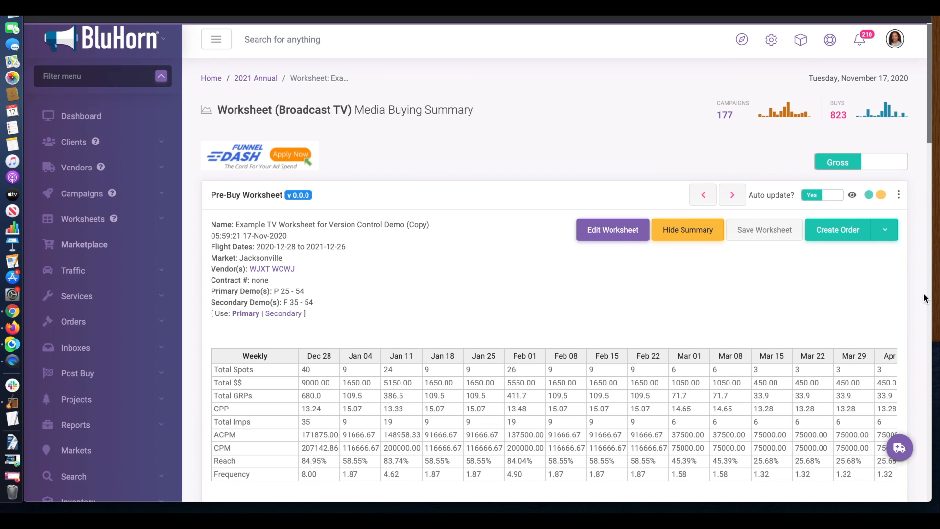
scroll(924, 298, "down", 8)
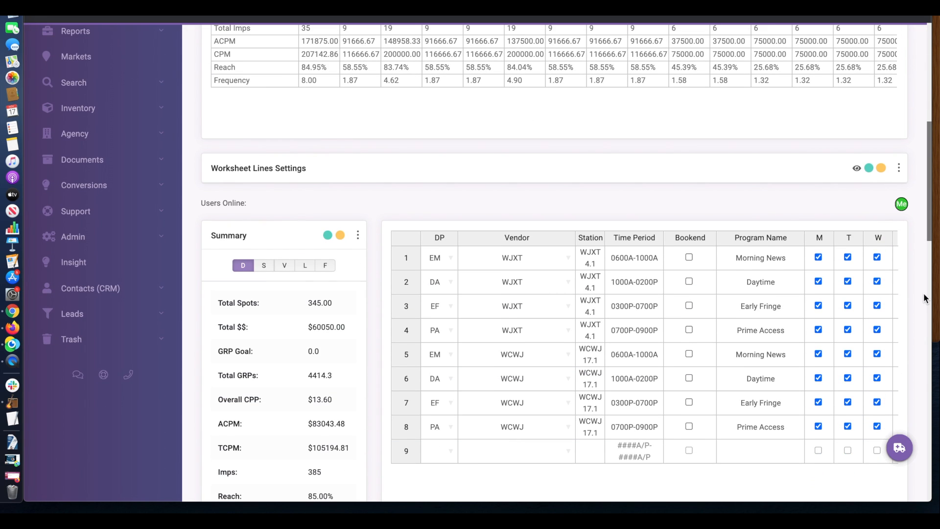
scroll(924, 298, "up", 8)
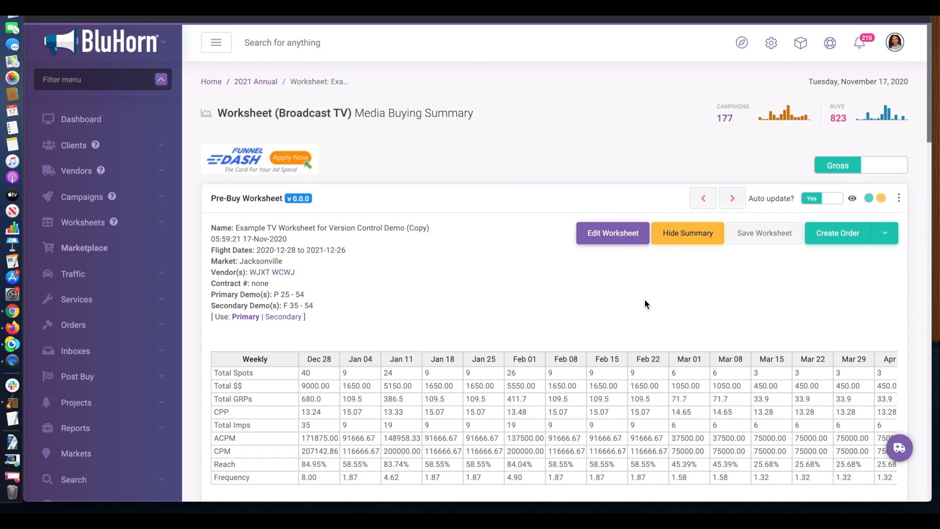
left_click(614, 243)
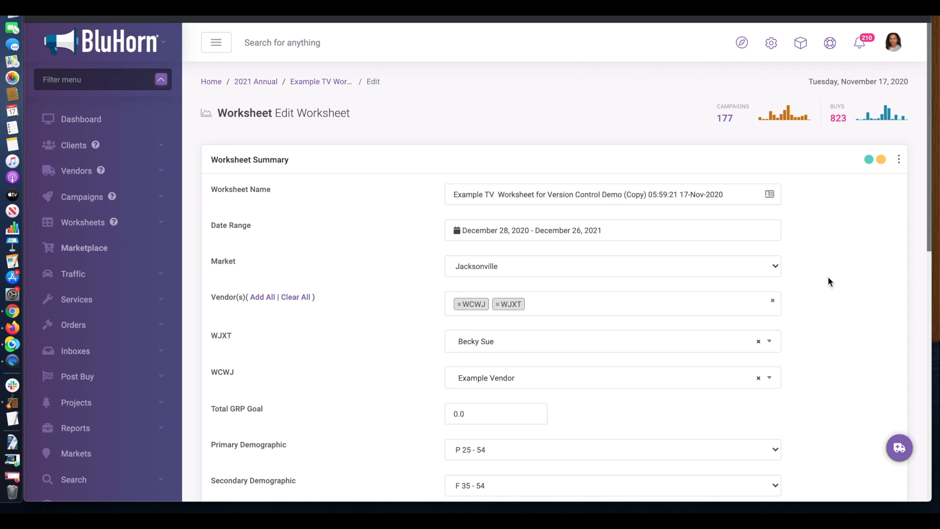
scroll(832, 277, "down", 2)
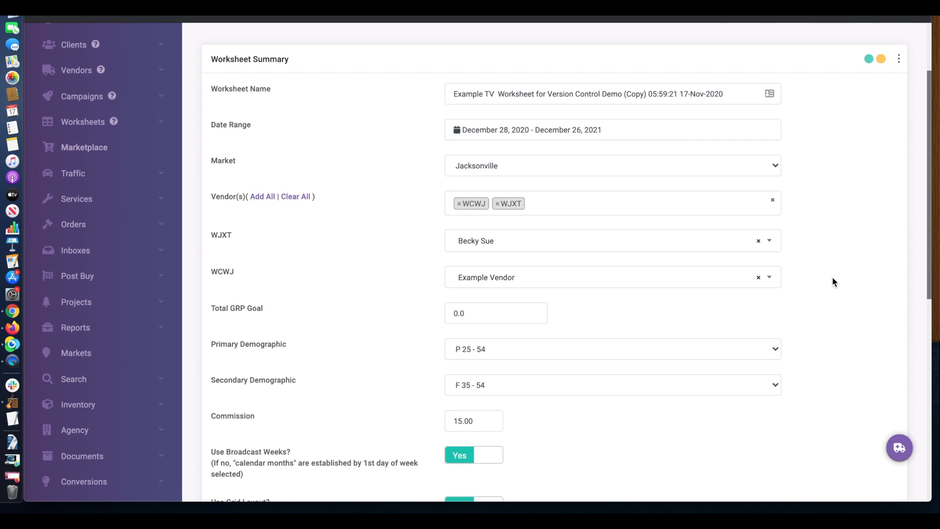
left_click(646, 202)
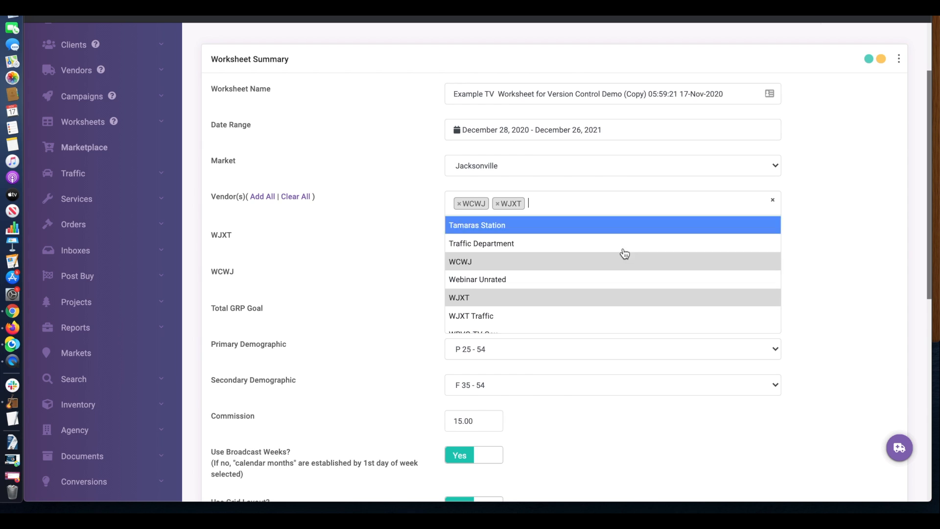
scroll(629, 273, "down", 3)
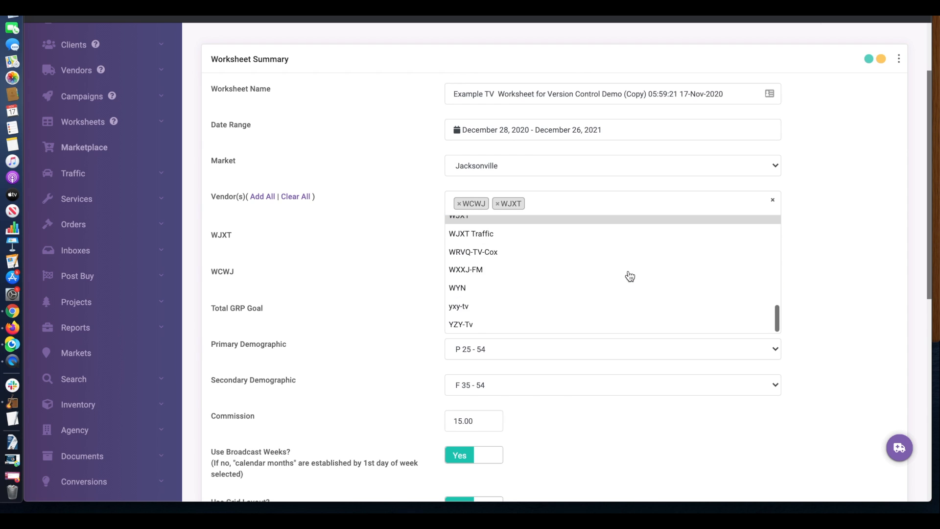
left_click(568, 289)
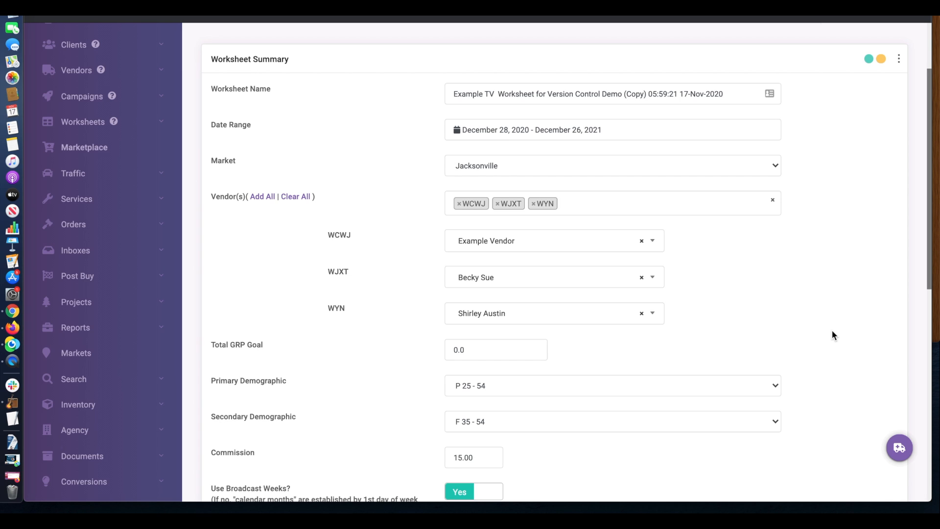
Save the worksheet settings, creating worksheet version 0.1.0
scroll(832, 330, "down", 15)
left_click(847, 410)
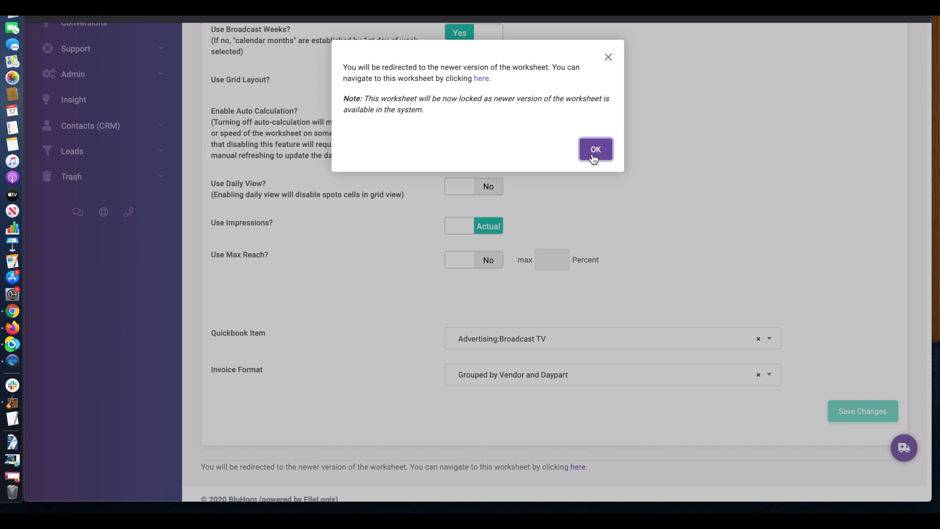
left_click(595, 156)
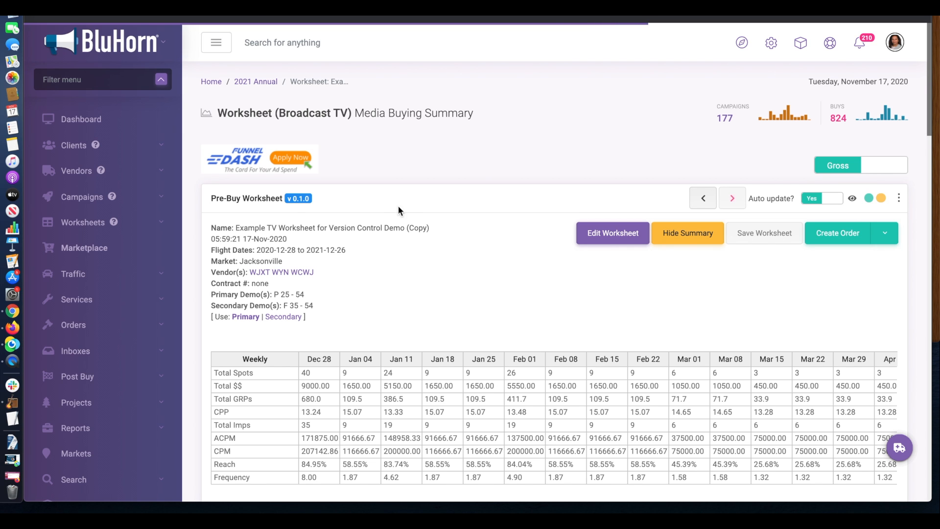
Check the v 0.1.0 Version Details, which list vendors WJXT, WYN and WCWJ
mouse_move(305, 202)
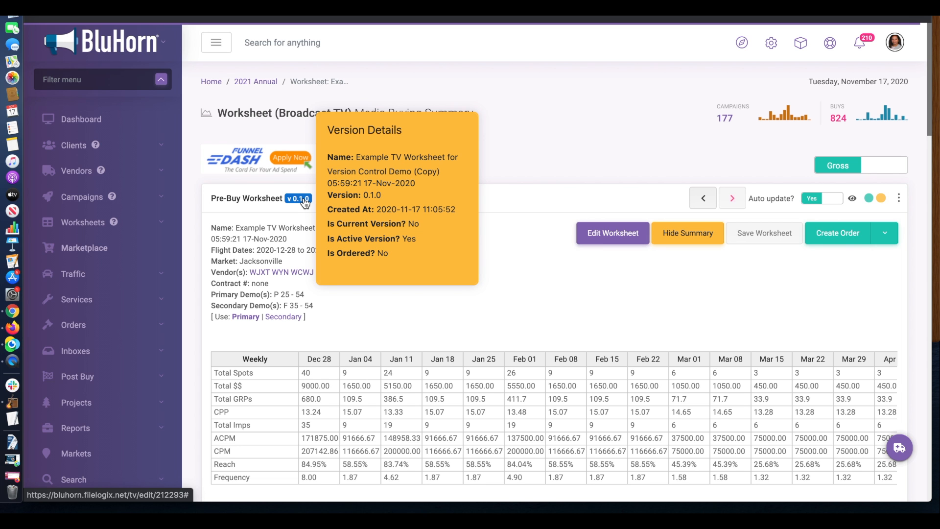
scroll(911, 304, "down", 7)
Switch line 8's vendor and station from WCWJ to WYN, widening the Station column
scroll(911, 305, "down", 3)
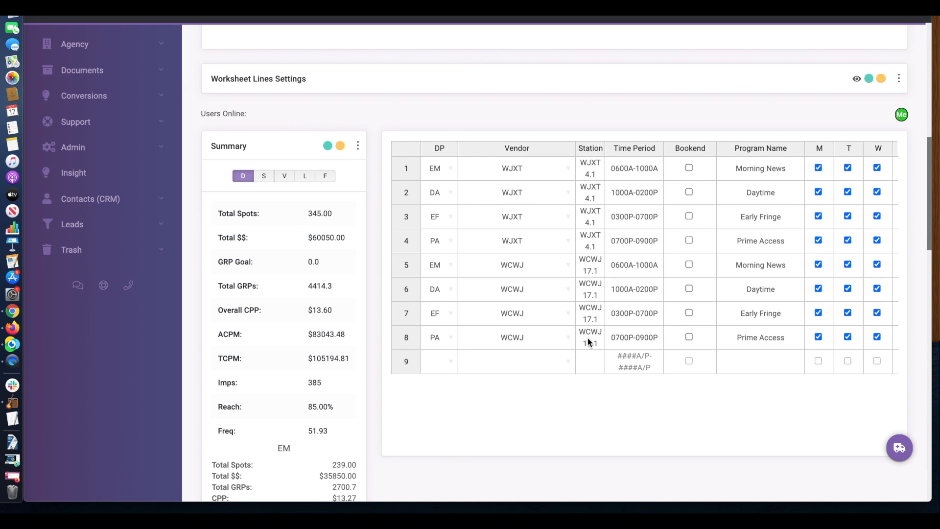
left_click(569, 337)
left_click(513, 381)
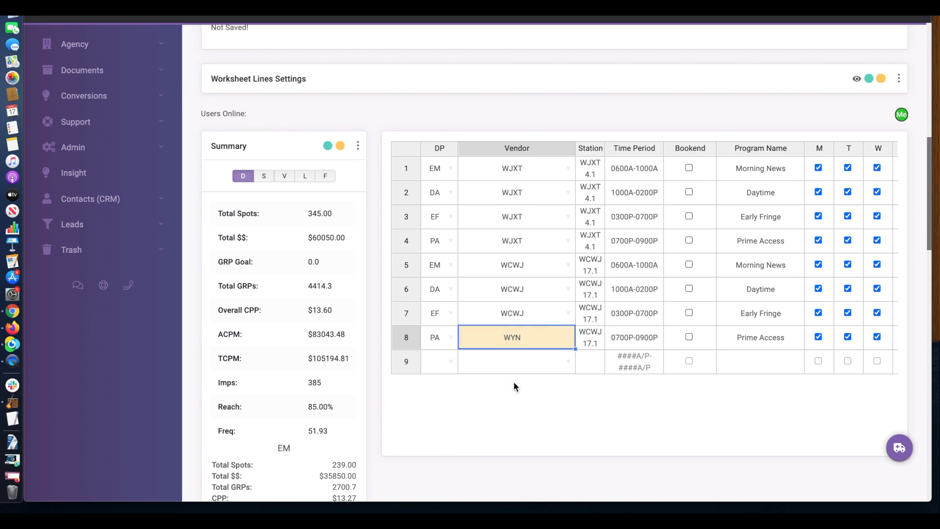
left_click(589, 337)
type("WYN")
key("Return")
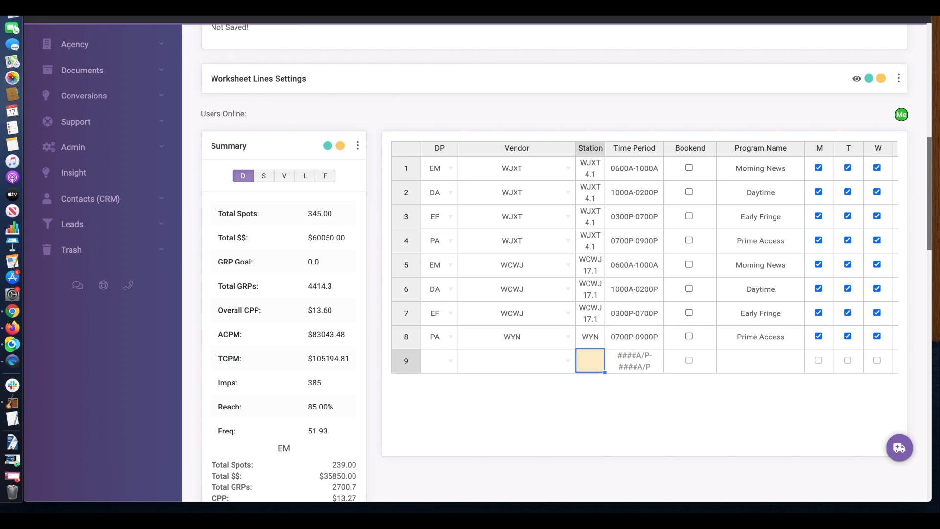
left_click_drag(604, 148, 628, 147)
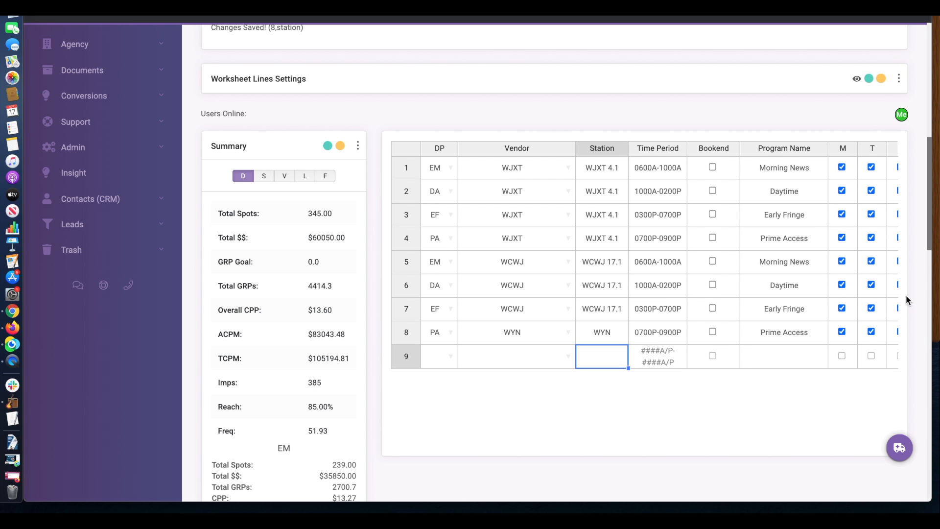
scroll(906, 297, "down", 20)
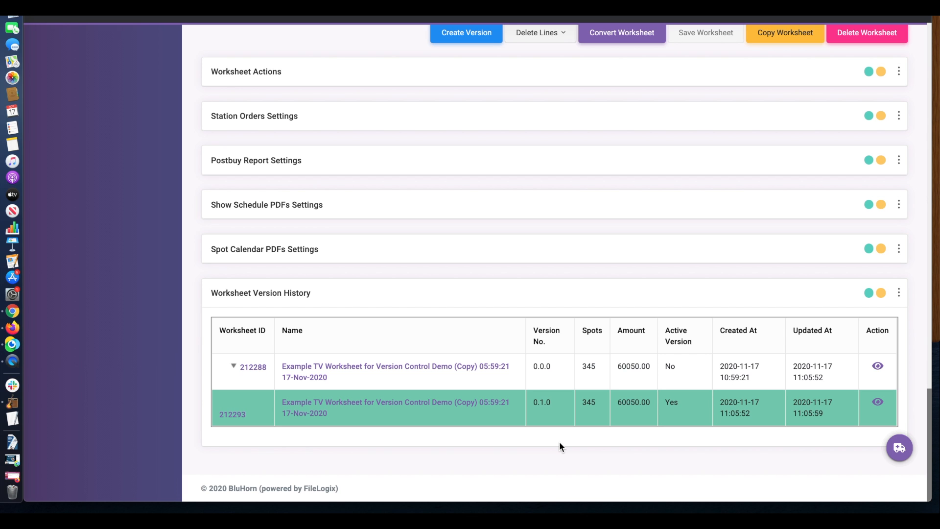
scroll(559, 443, "up", 20)
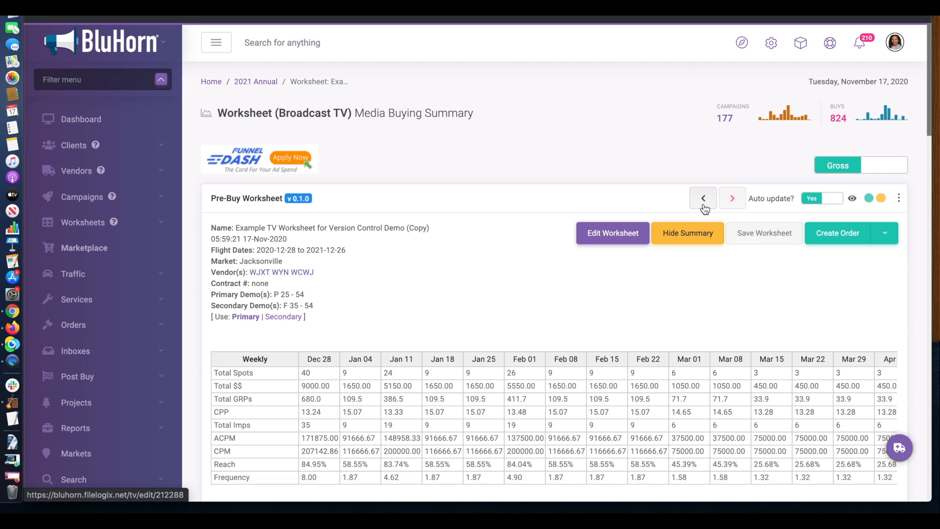
left_click(704, 198)
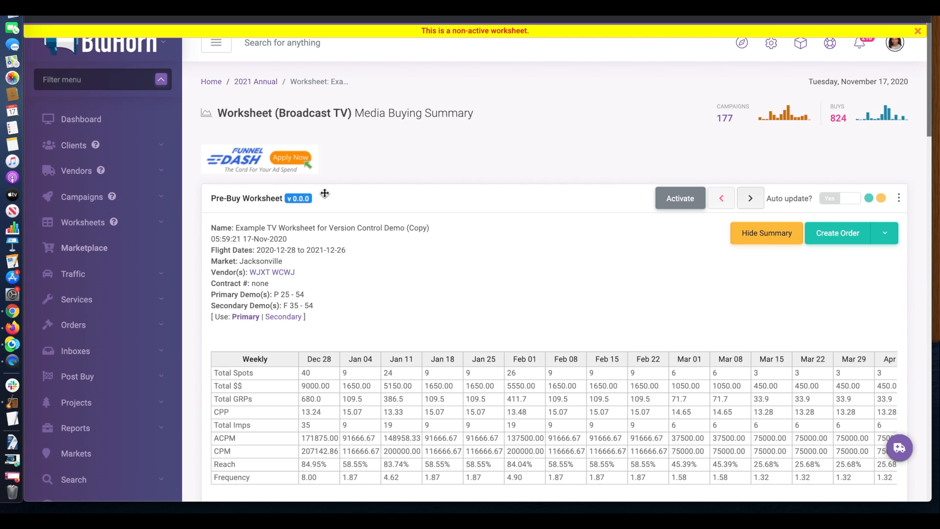
left_click(306, 200)
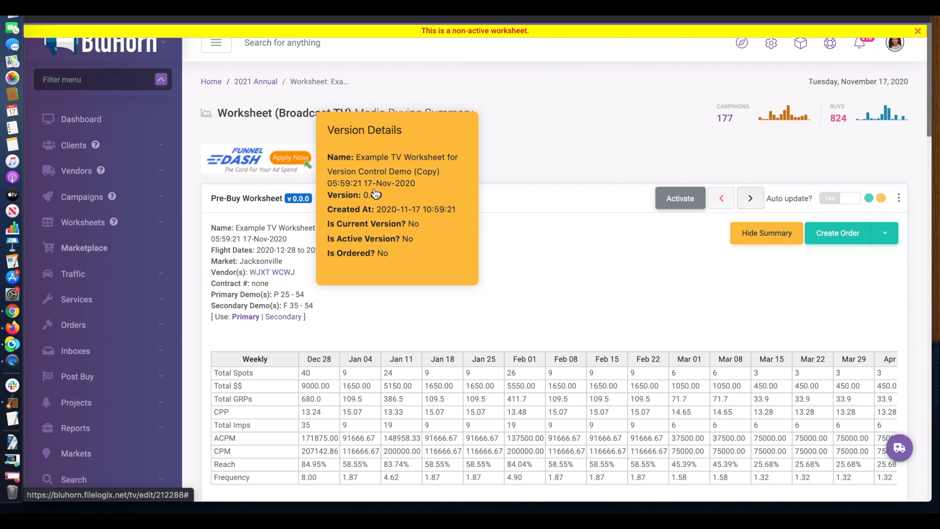
left_click(755, 202)
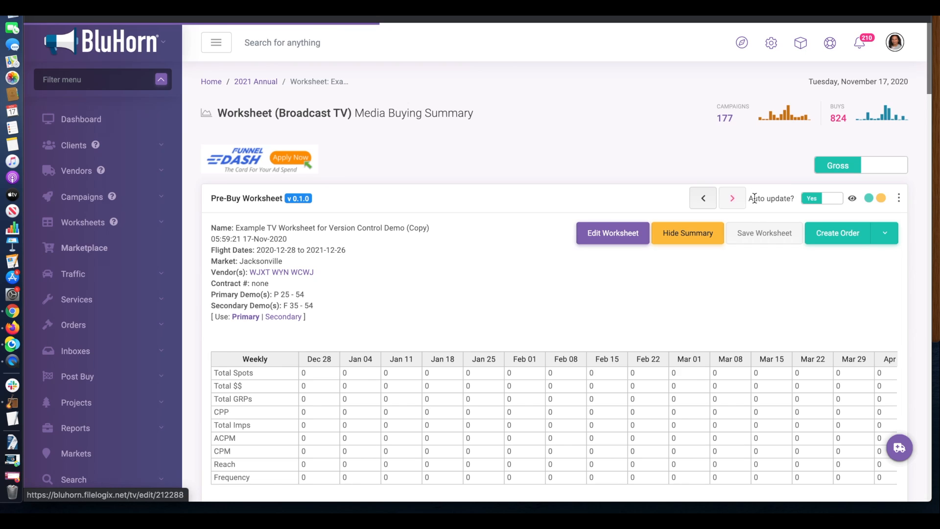
Send the order to WJXT, WYN and WCWJ, making the worksheet live version 1.0.0
mouse_move(297, 201)
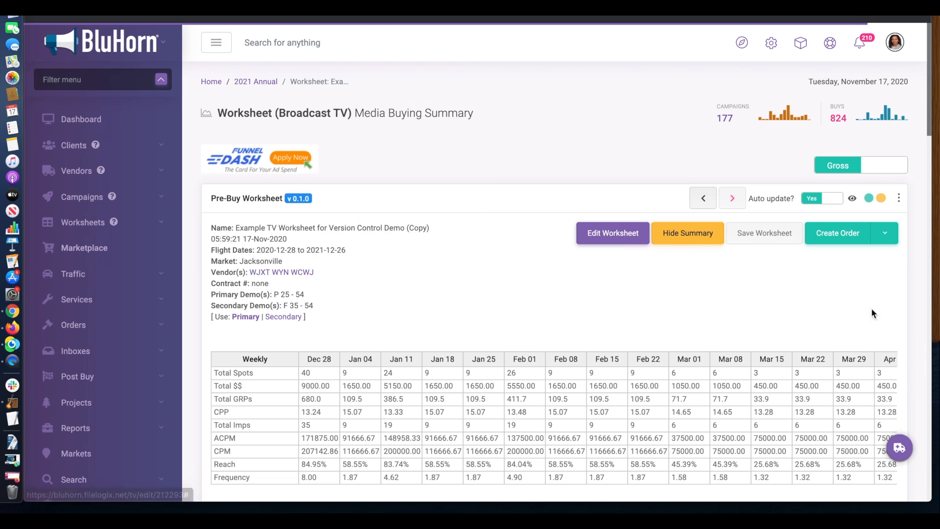
scroll(901, 316, "down", 3)
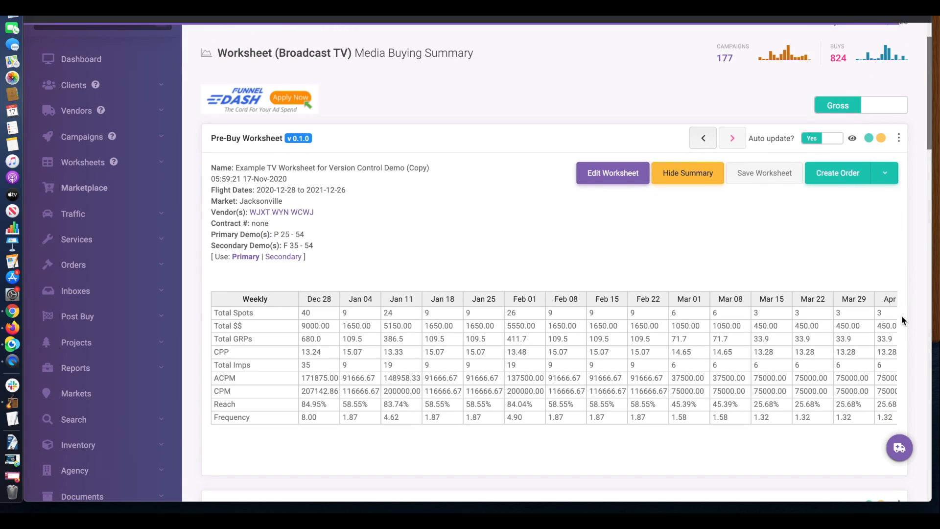
left_click(886, 176)
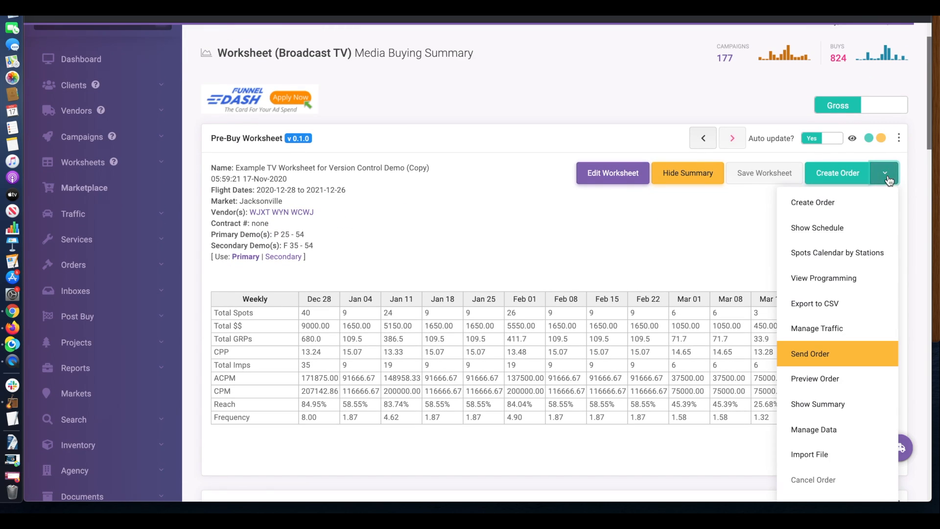
left_click(823, 353)
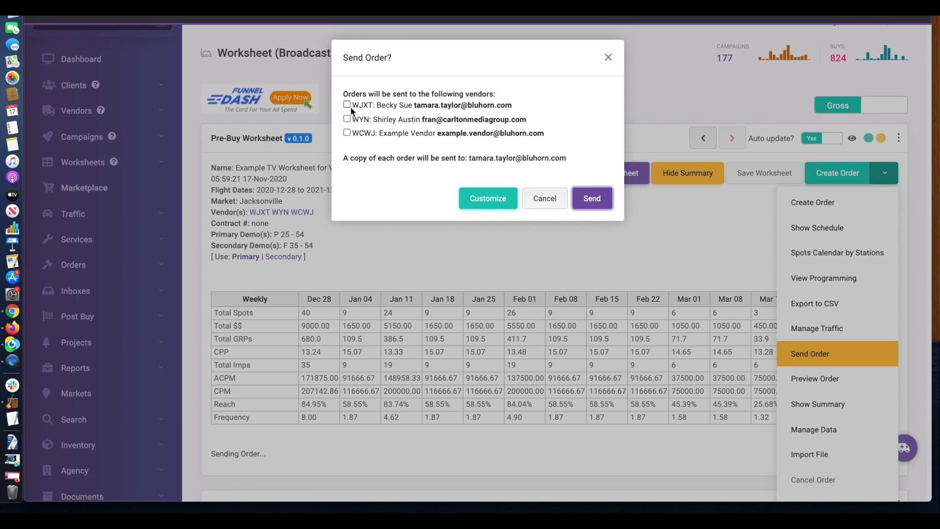
left_click(347, 105)
left_click(347, 119)
left_click(347, 133)
left_click(592, 198)
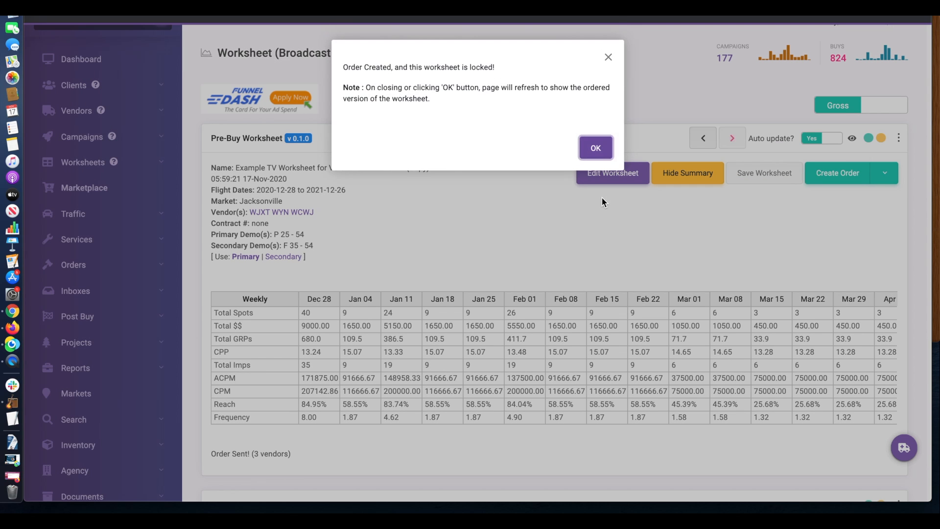
left_click(595, 147)
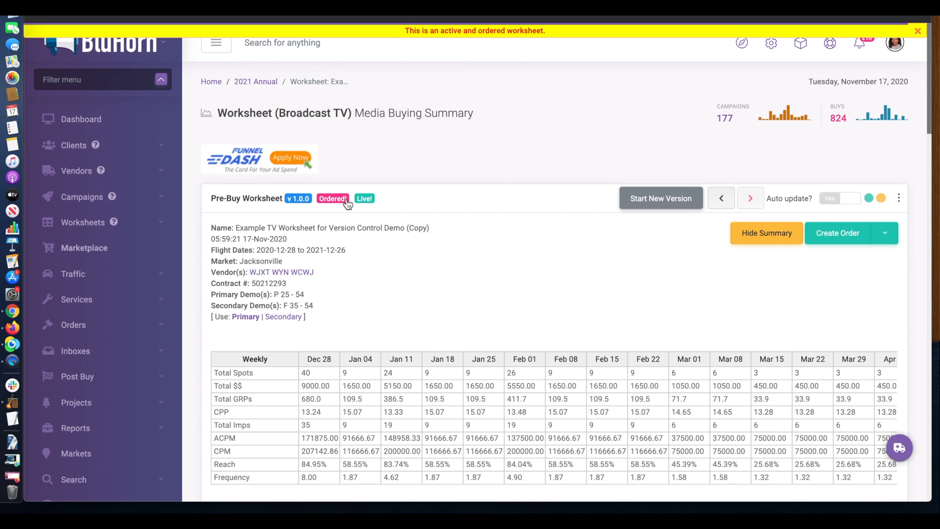
mouse_move(305, 205)
scroll(917, 332, "down", 10)
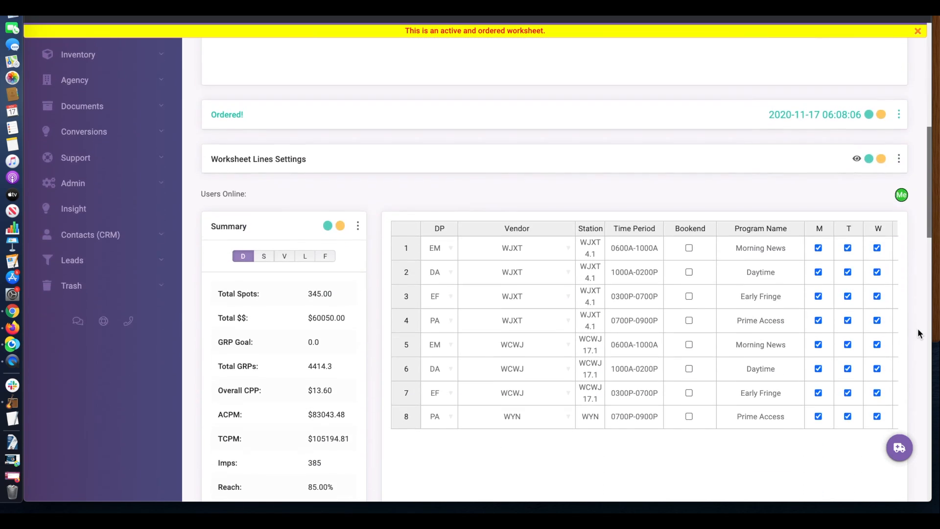
scroll(918, 332, "down", 15)
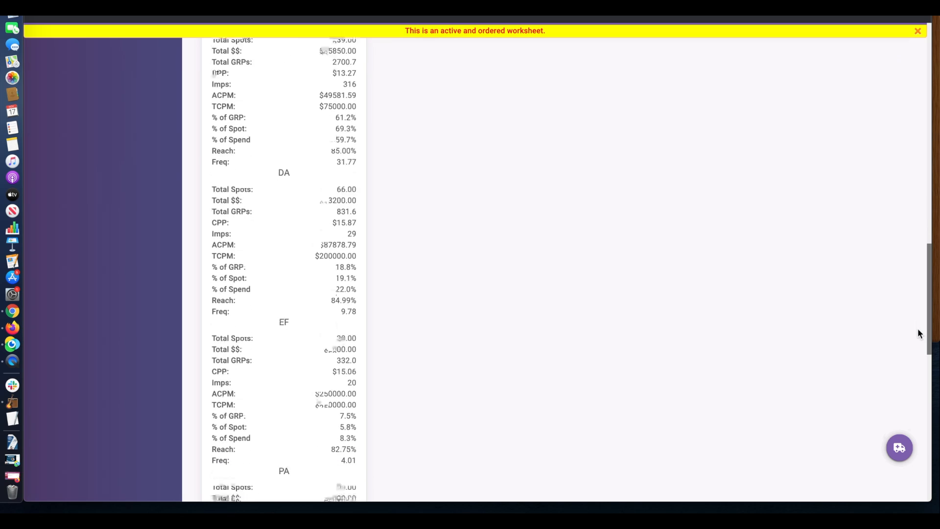
scroll(917, 333, "down", 6)
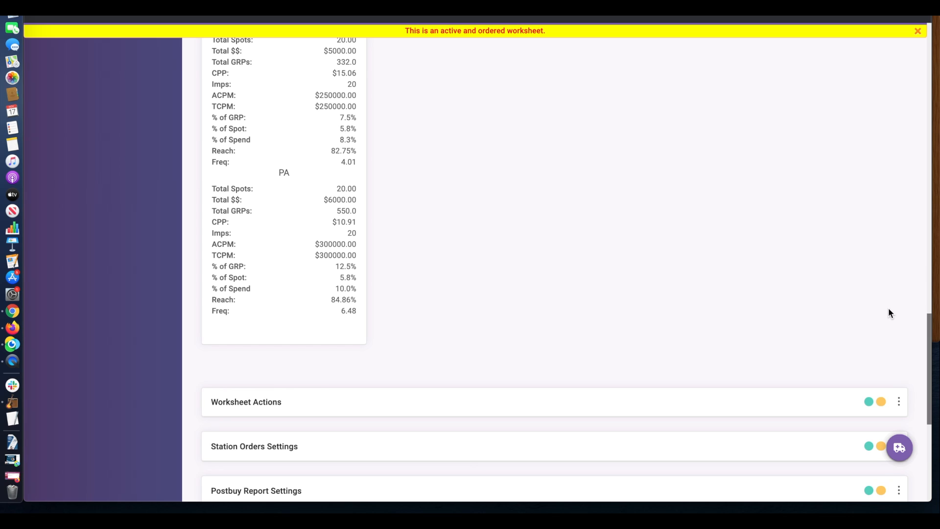
scroll(888, 309, "down", 7)
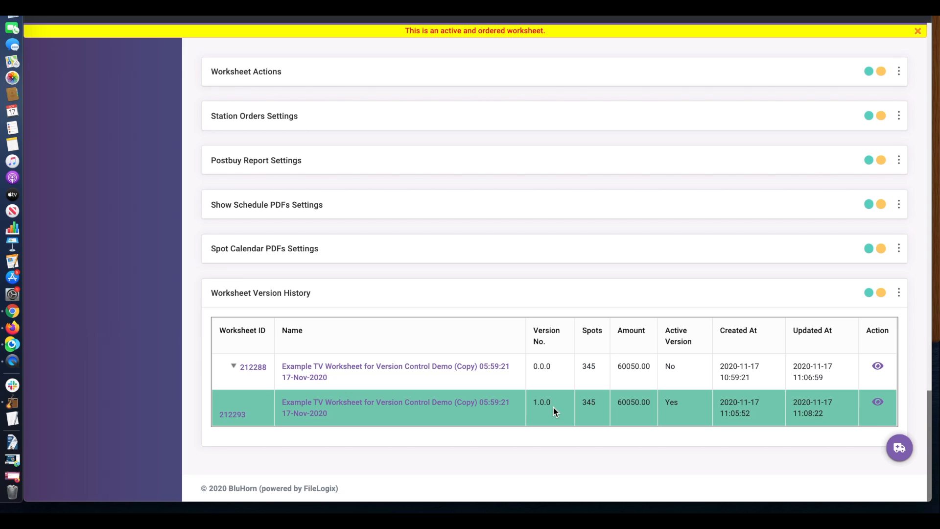
scroll(913, 363, "up", 1)
scroll(912, 363, "up", 20)
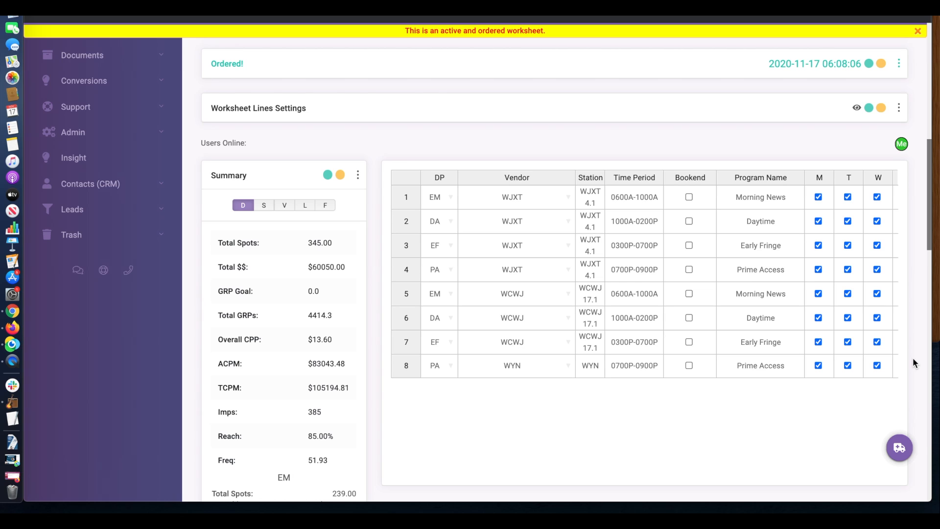
scroll(912, 357, "up", 15)
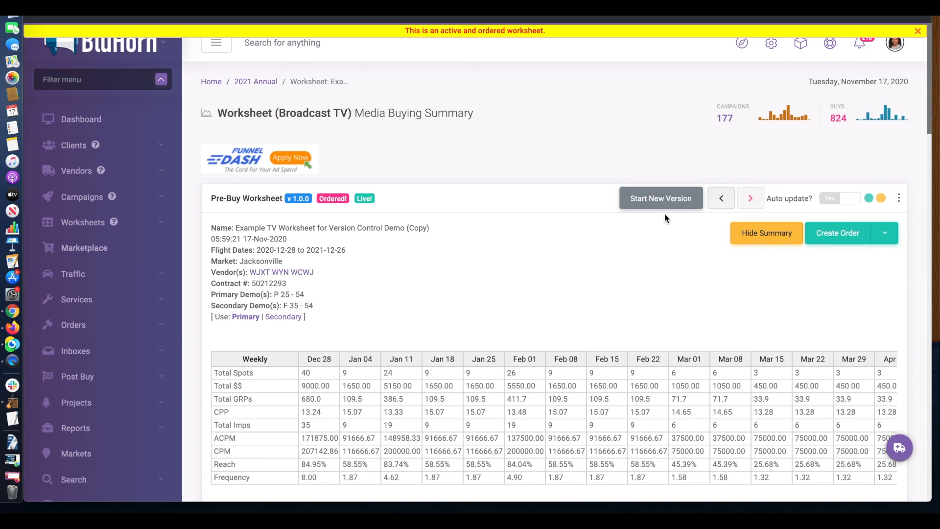
Start a new version from ordered v1.0.0, producing editable v1.1.0, and review its badge details
left_click(657, 205)
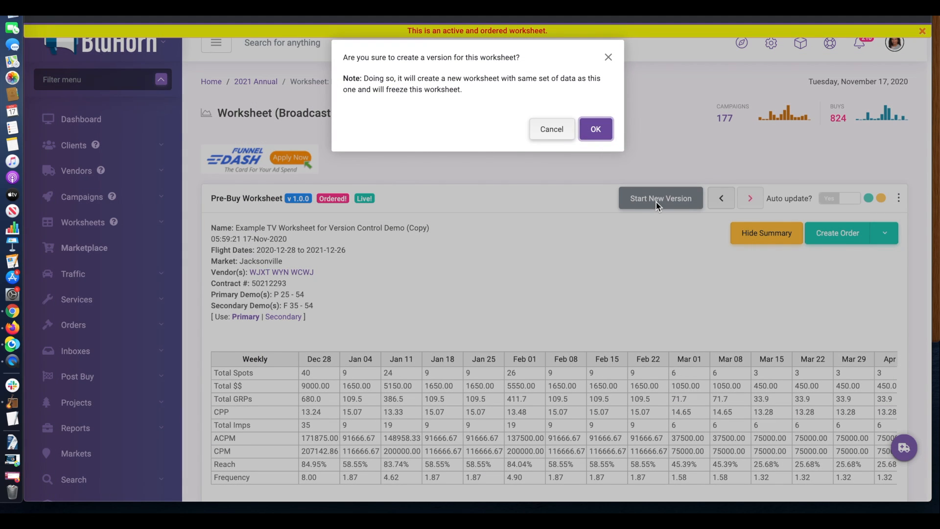
left_click(595, 130)
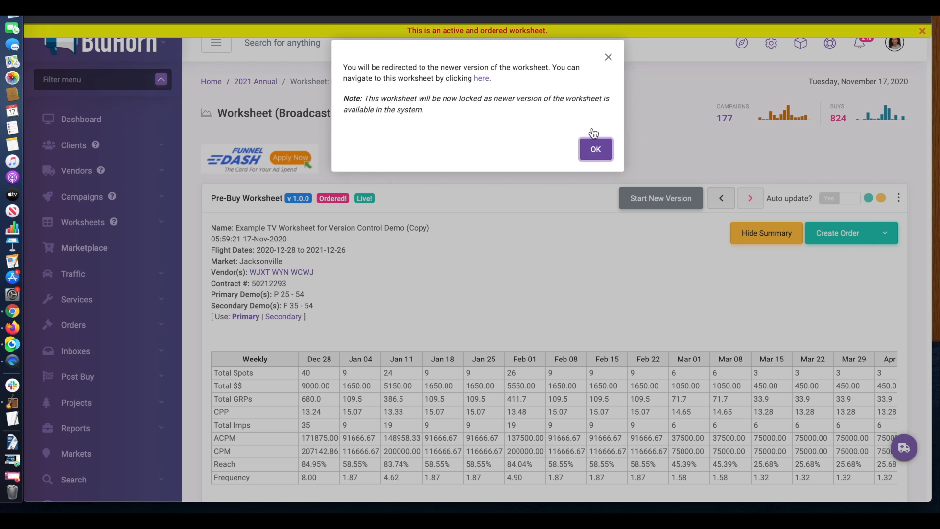
left_click(596, 150)
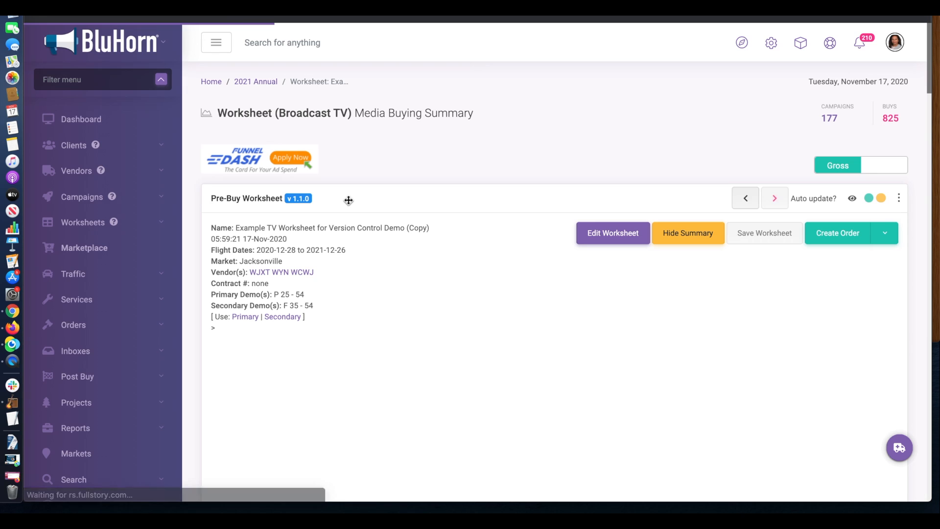
mouse_move(297, 202)
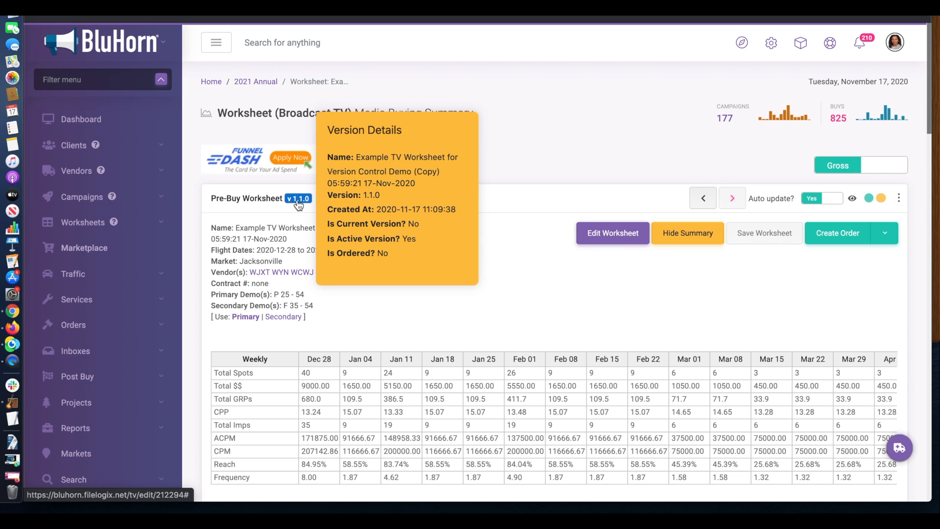
scroll(903, 318, "down", 3)
Copy row 8's WYN vendor and station up into line 7
scroll(903, 319, "down", 6)
left_click(538, 425)
left_click_drag(537, 425, 600, 398)
left_click(665, 189)
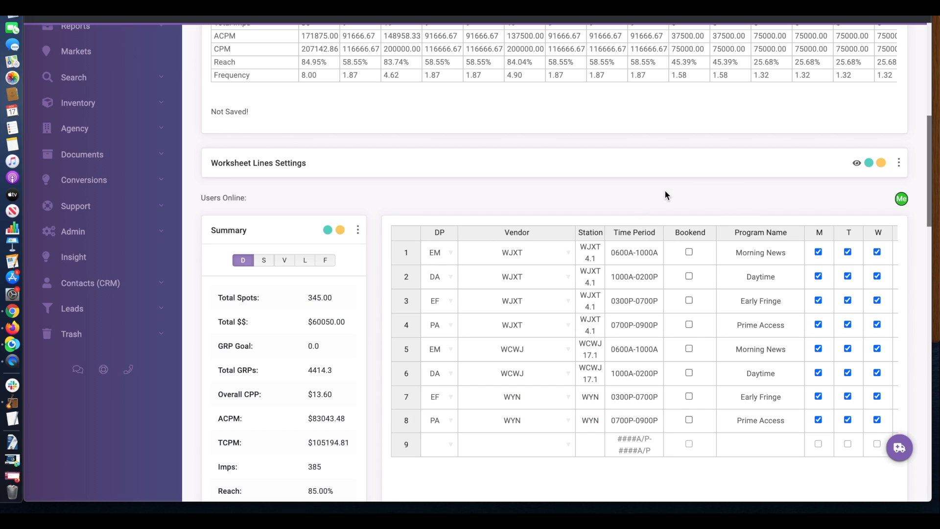
Add the comment 'Updated this (pretend comment)' to line 7
scroll(914, 282, "up", 8)
scroll(914, 278, "down", 10)
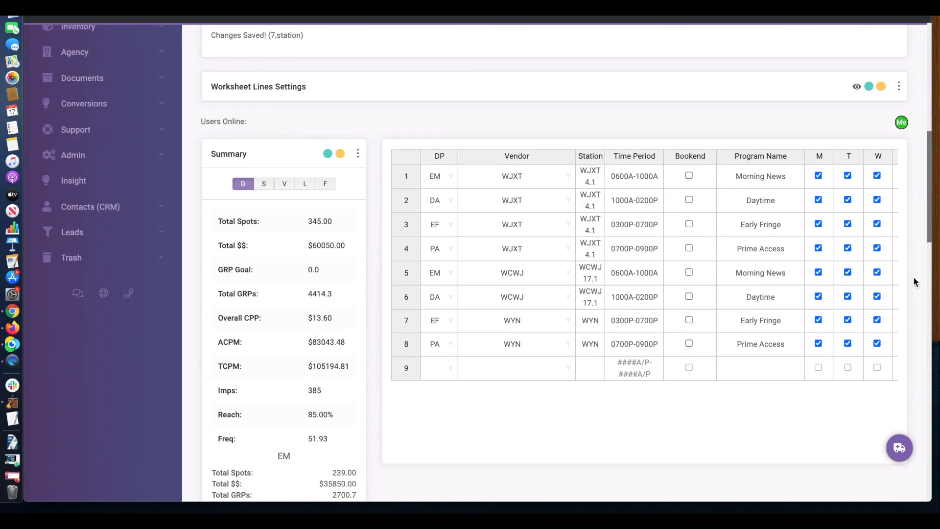
scroll(733, 288, "right", 5)
scroll(733, 288, "right", 10)
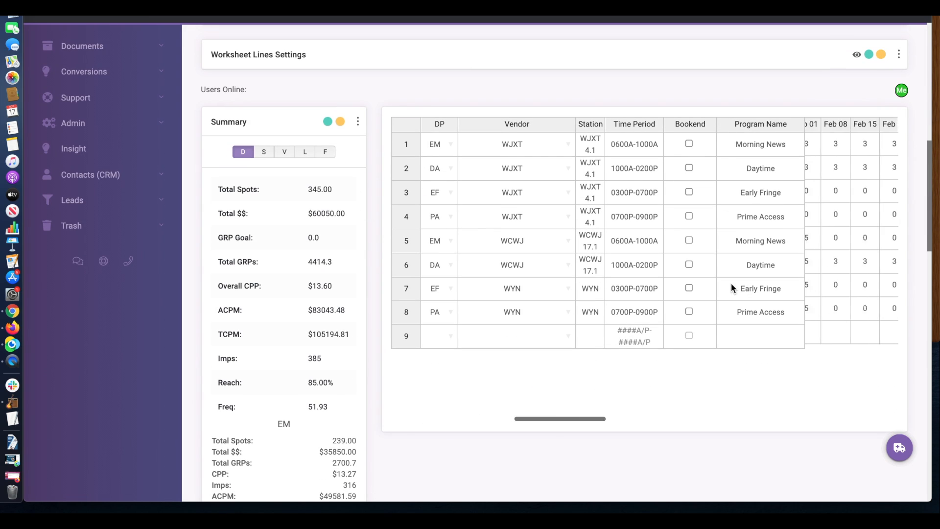
scroll(848, 294, "right", 15)
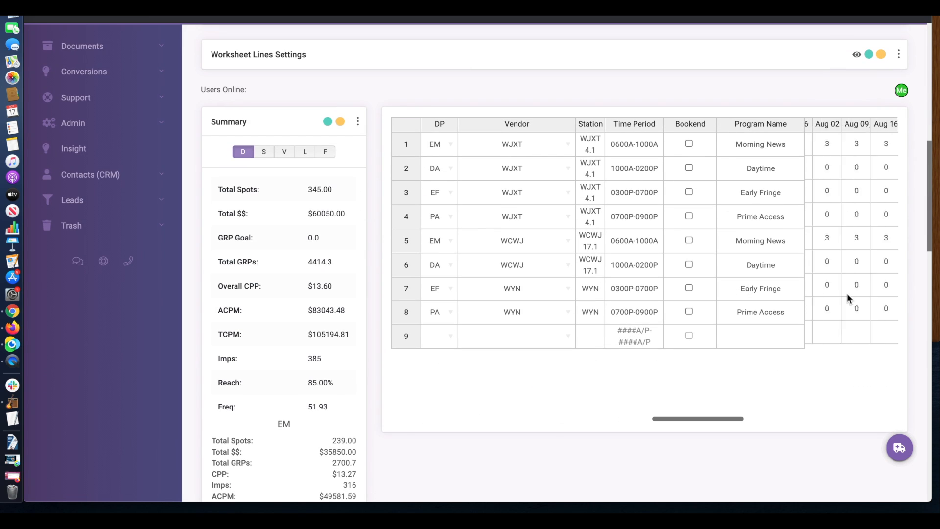
scroll(847, 294, "right", 5)
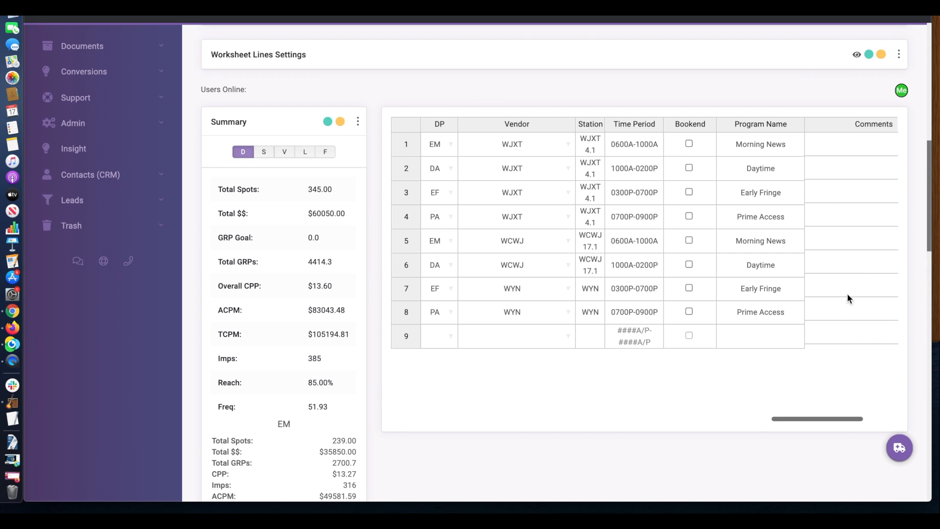
left_click(847, 293)
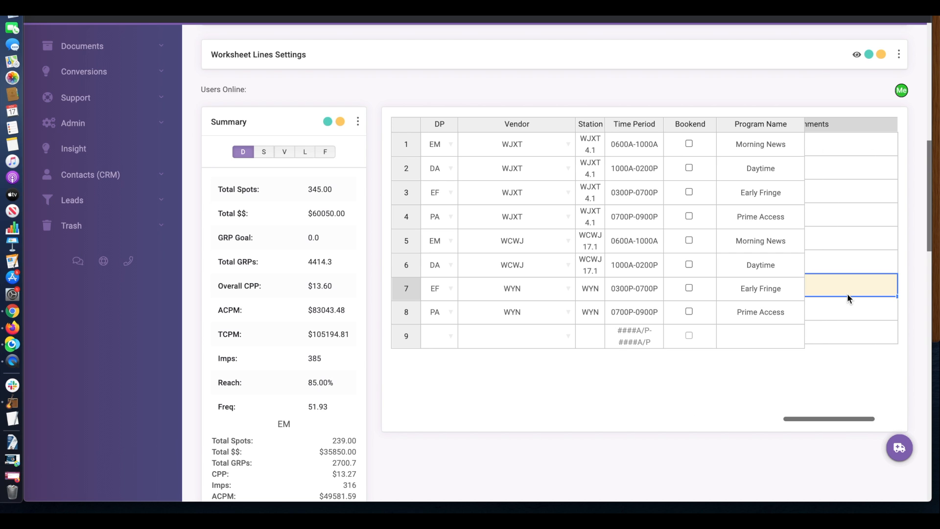
type("Updated this")
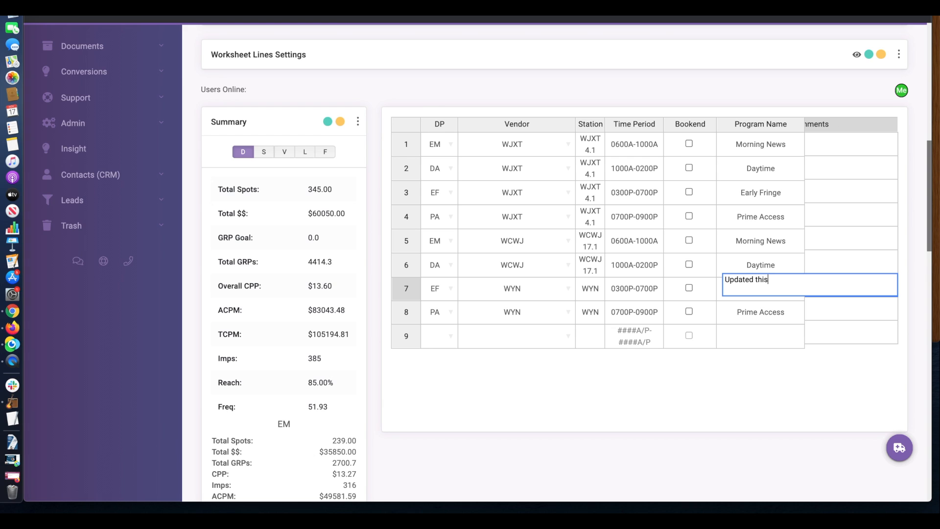
type(" (pretend comment)")
key("Return")
scroll(851, 317, "left", 2)
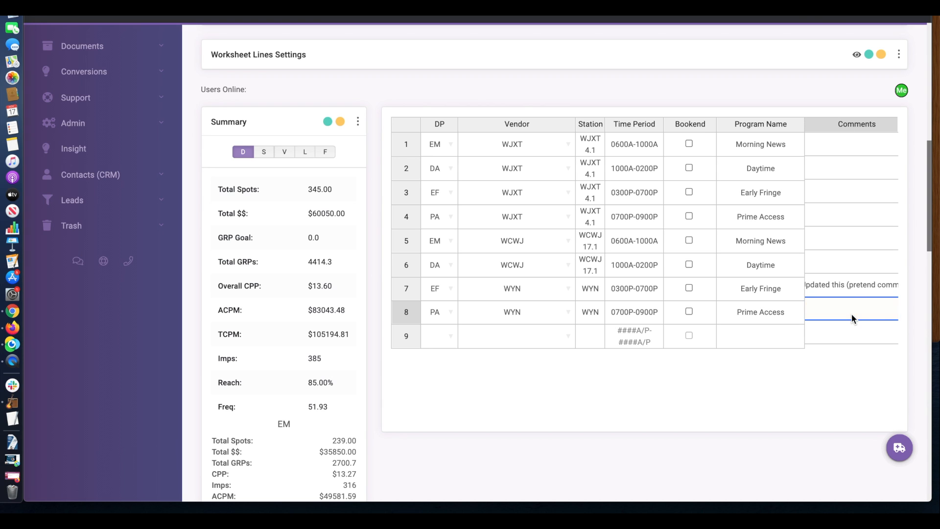
scroll(851, 317, "left", 3)
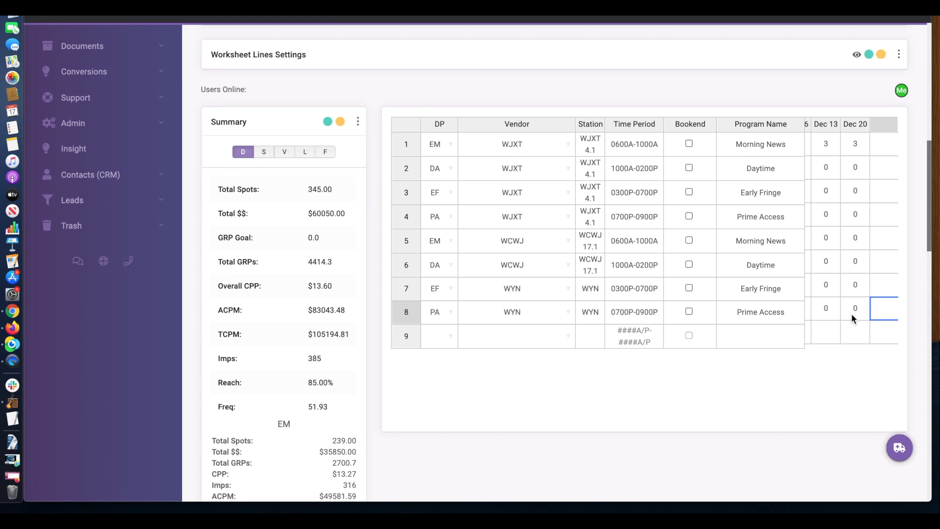
scroll(832, 371, "left", 1)
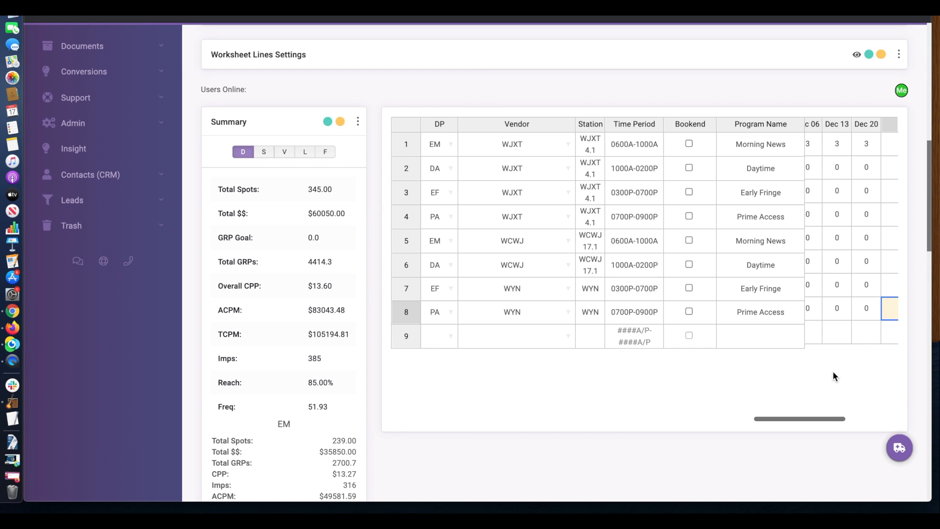
scroll(915, 315, "up", 10)
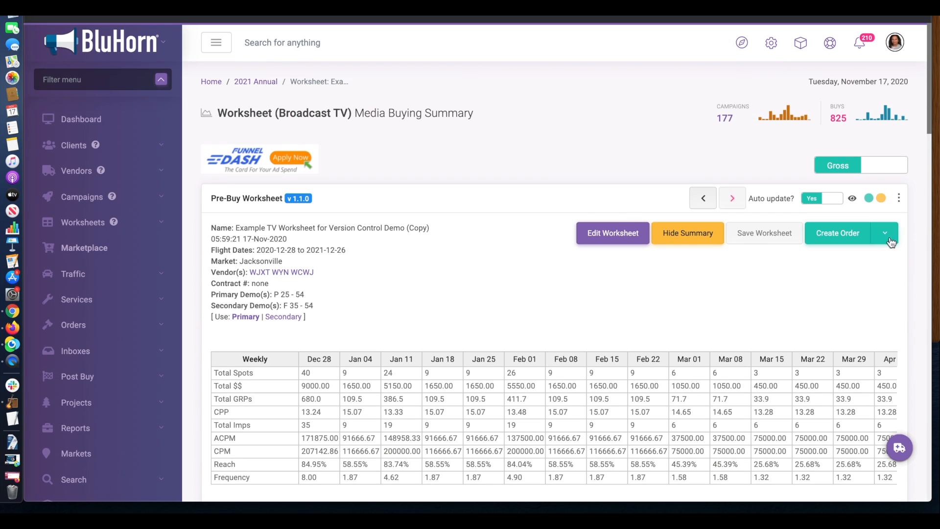
Send the v1.1.0 orders to vendors WJXT, WYN and WCWJ
left_click(887, 233)
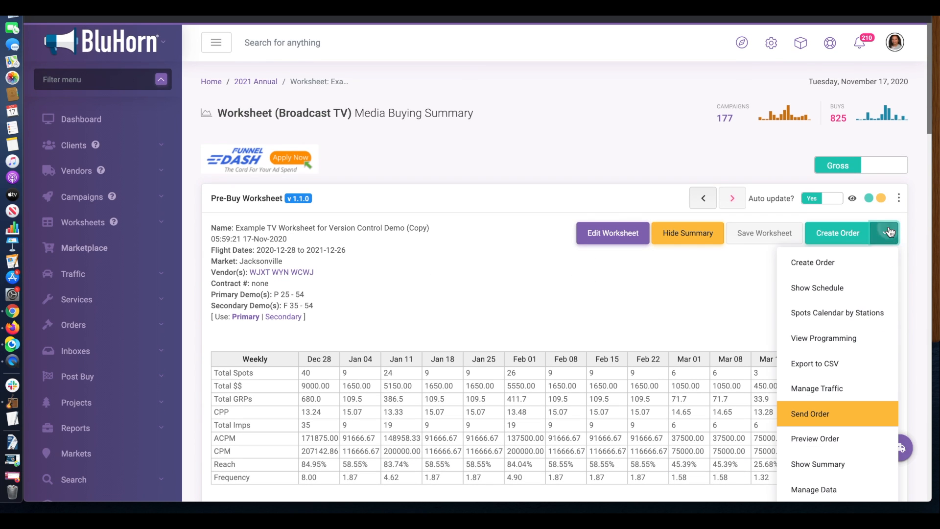
left_click(815, 413)
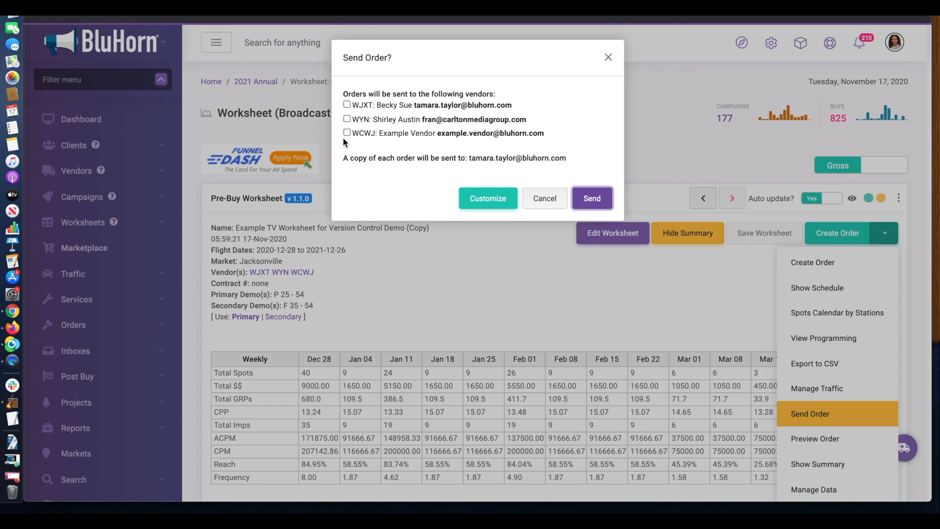
left_click(347, 104)
left_click(347, 119)
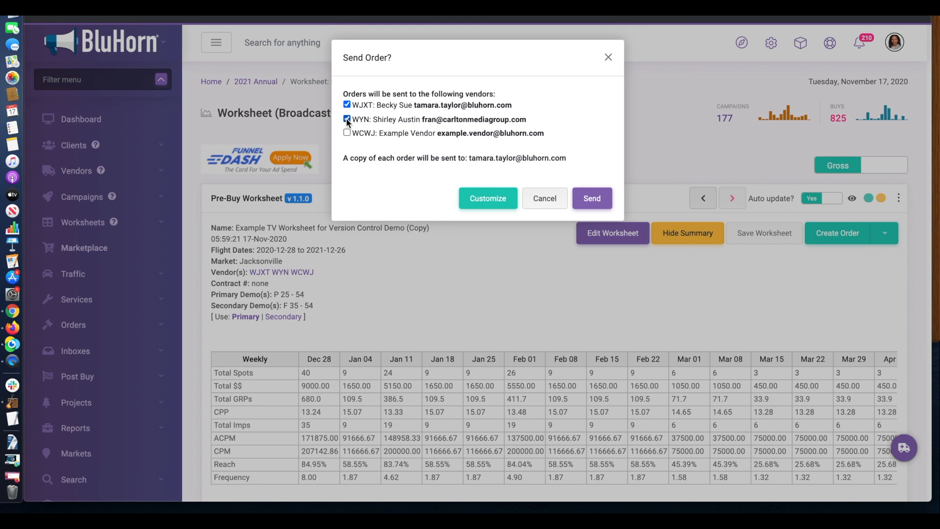
left_click(347, 132)
left_click(592, 197)
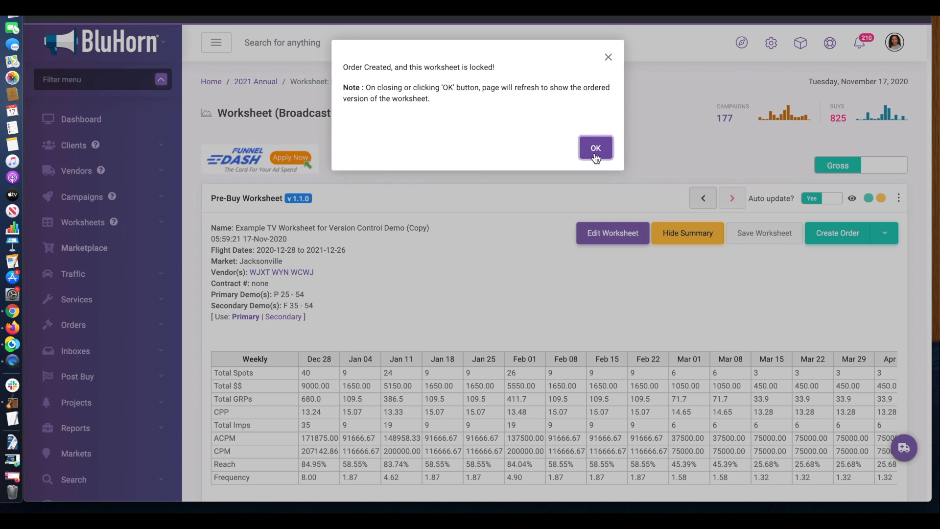
Load the previous, non-active ordered version 1.0.0 of the worksheet
left_click(595, 148)
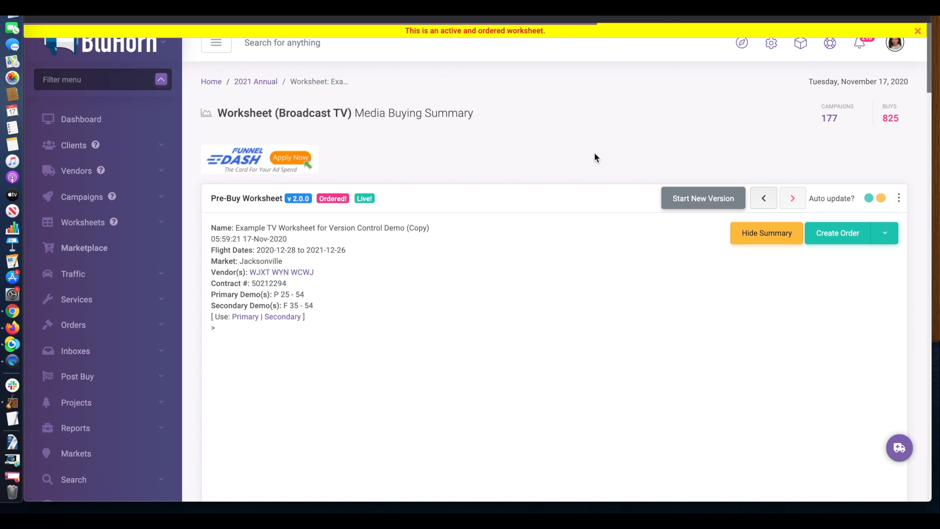
mouse_move(295, 201)
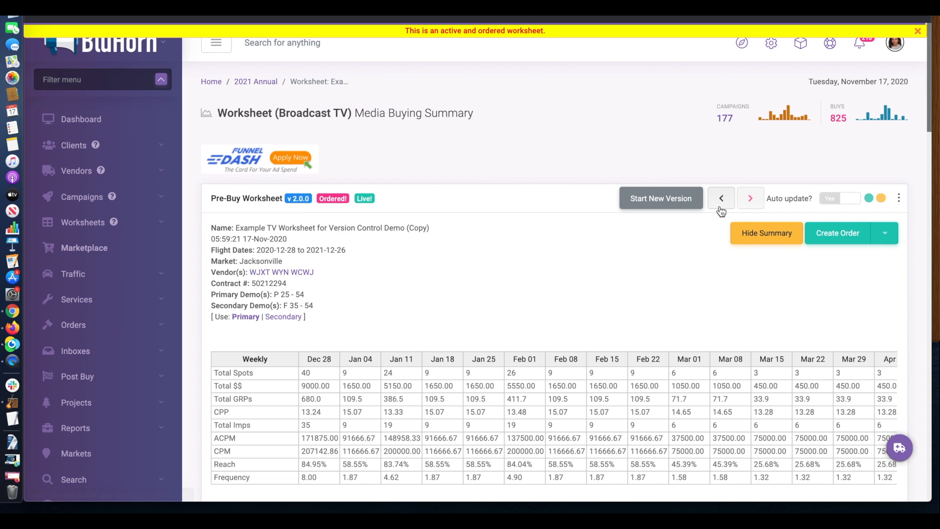
left_click(723, 199)
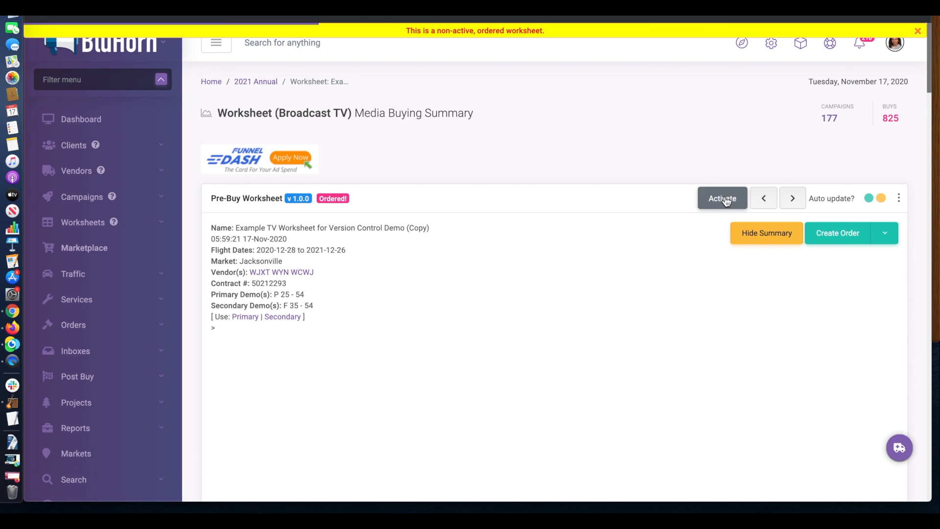
mouse_move(335, 203)
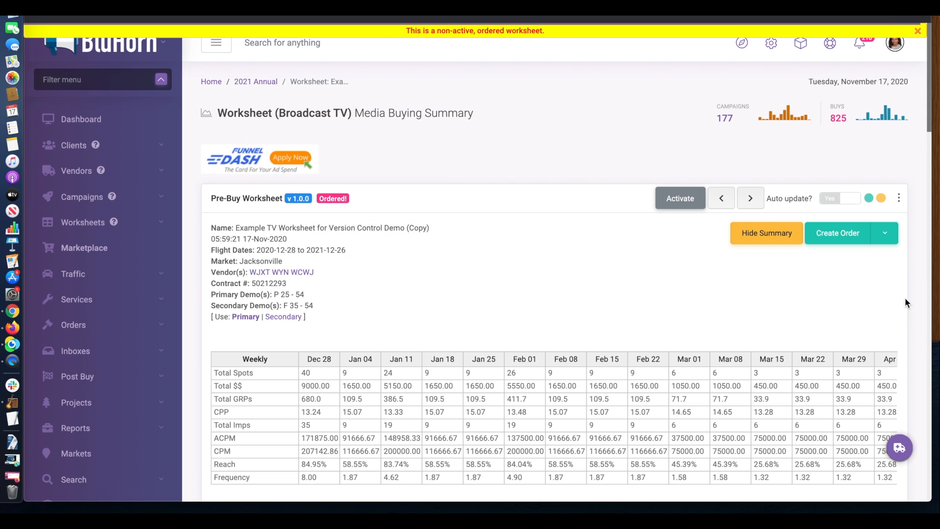
scroll(916, 307, "down", 20)
Reactivate version 1.0.0, landing on the new active, unordered version 1.1.0
left_click(682, 202)
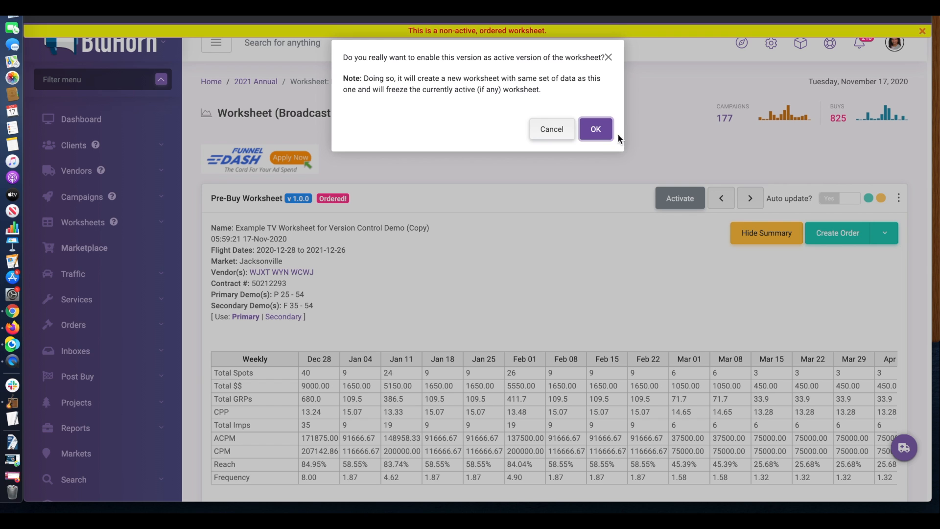
left_click(596, 131)
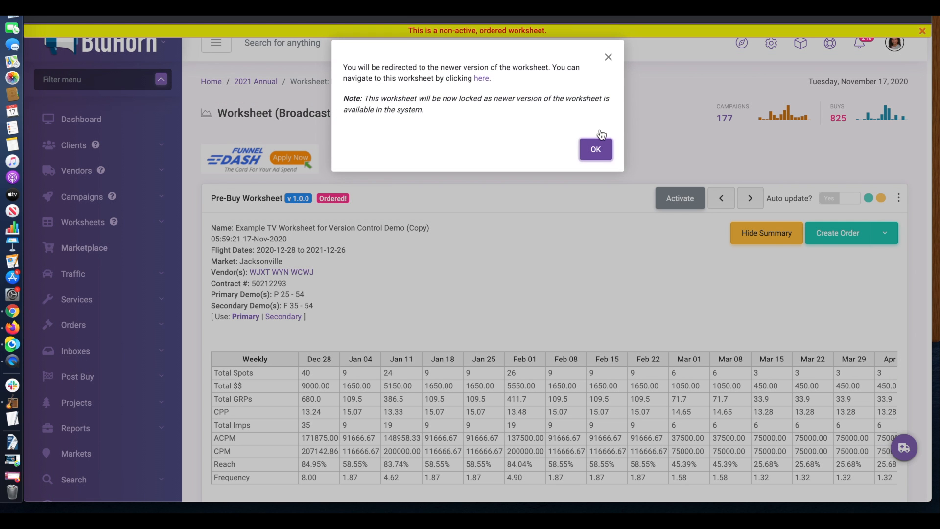
left_click(595, 147)
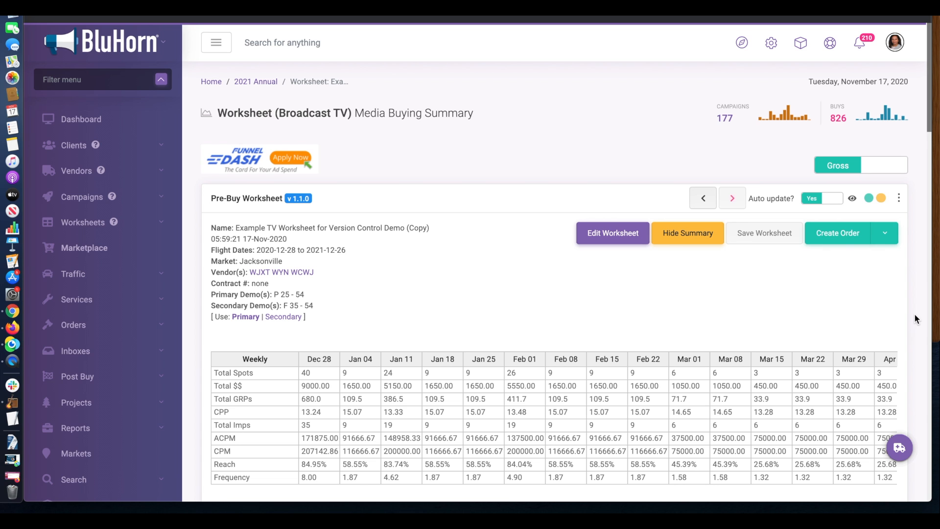
Fill vendor WJXT down from row 4 into lines 5 and 6
scroll(915, 315, "down", 15)
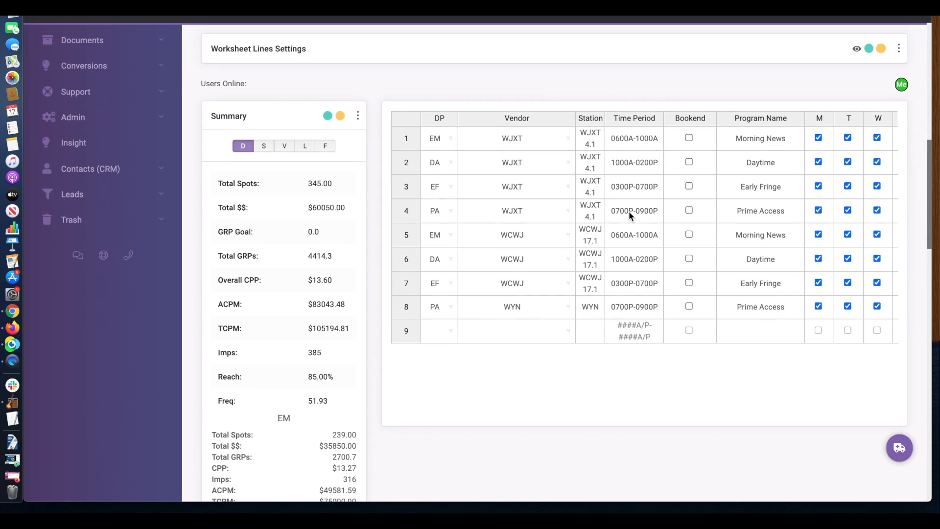
left_click(564, 212)
left_click_drag(574, 223, 572, 251)
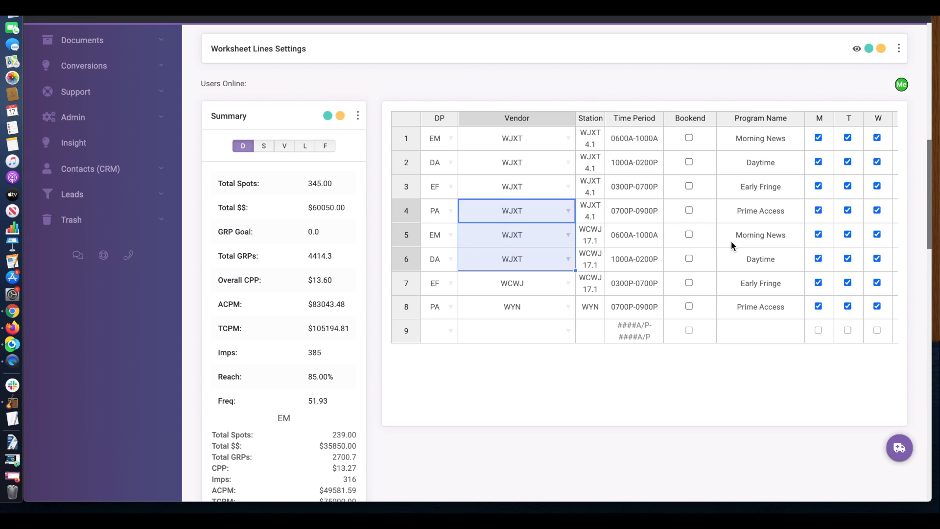
Fill 3 spots down all eight lines in the Jan 25 and Mar 08 weeks
scroll(730, 241, "right", 10)
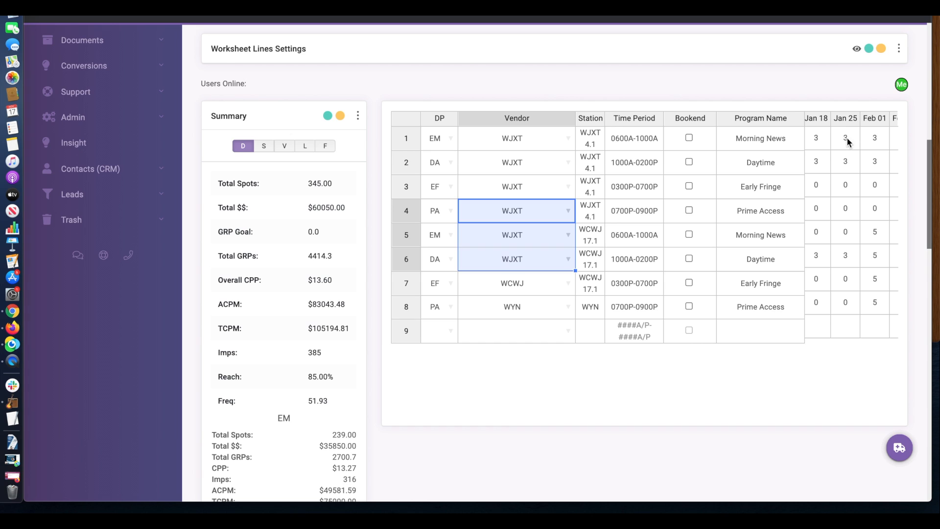
left_click(848, 164)
left_click_drag(860, 173, 861, 304)
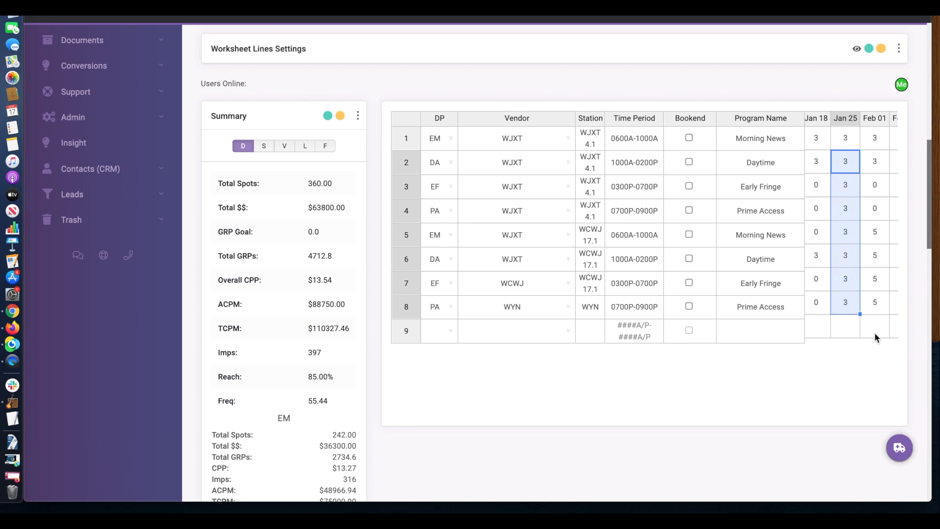
scroll(875, 337, "right", 5)
left_click(864, 141)
left_click_drag(875, 149, 867, 305)
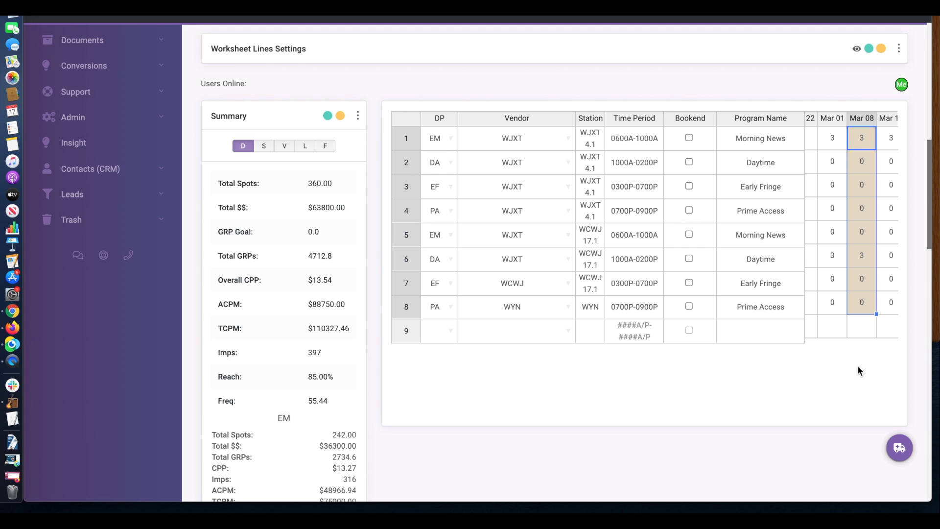
left_click(860, 374)
scroll(859, 374, "left", 1)
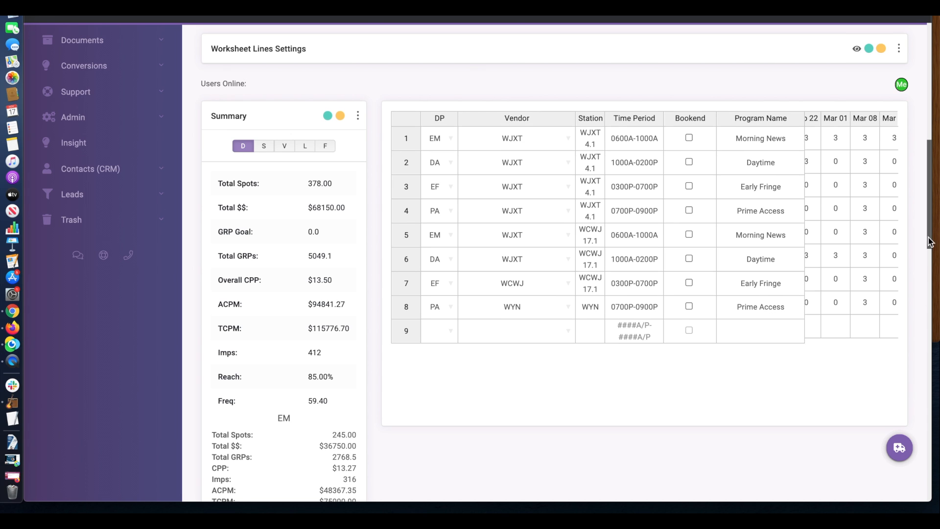
left_click_drag(929, 241, 930, 496)
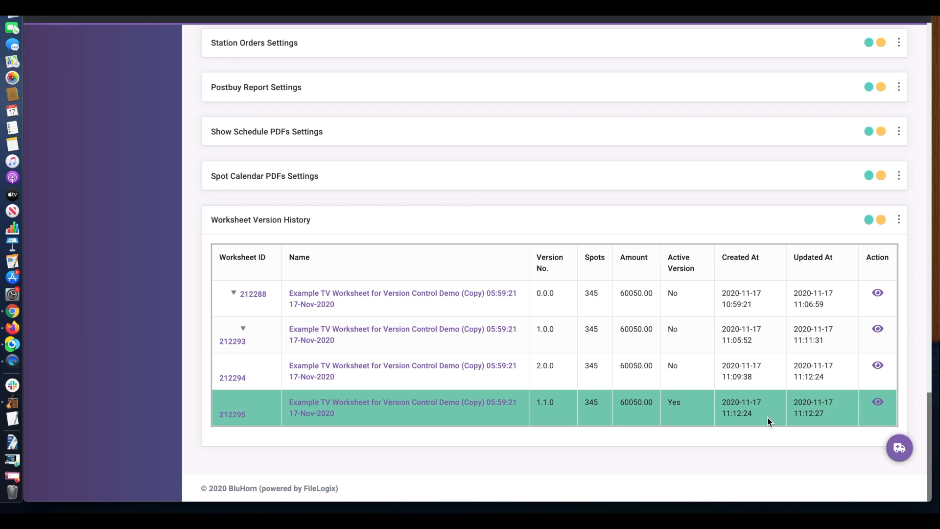
Create version 1.2.0 of the TV worksheet, freezing 1.1.0, and open the new version
scroll(918, 359, "up", 8)
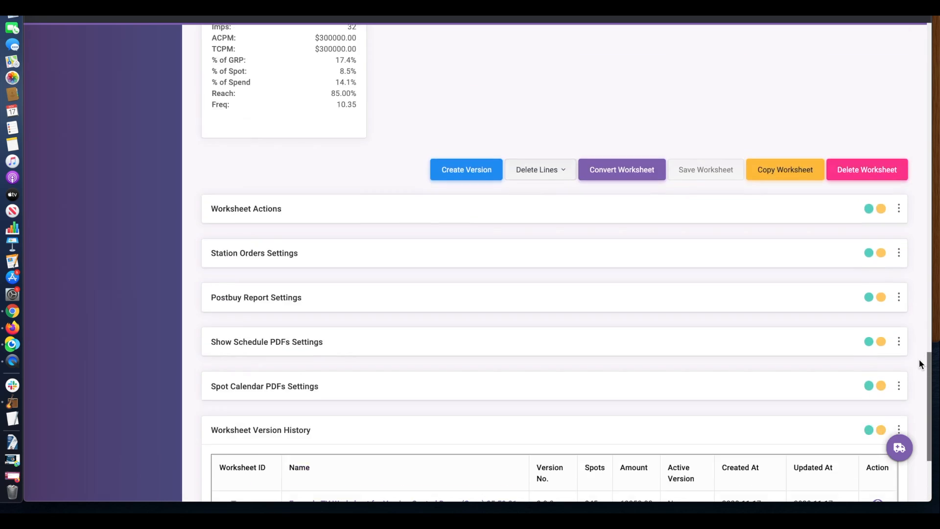
scroll(919, 363, "up", 1)
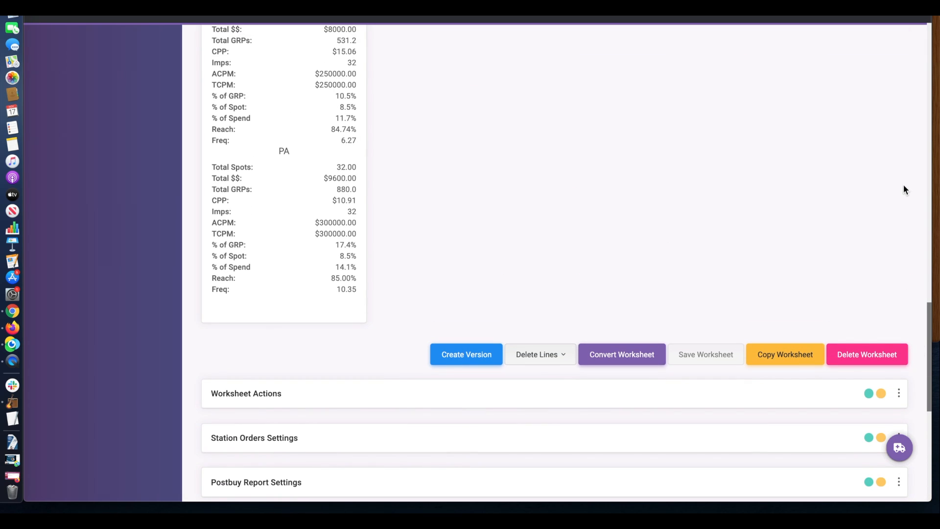
scroll(903, 184, "up", 1)
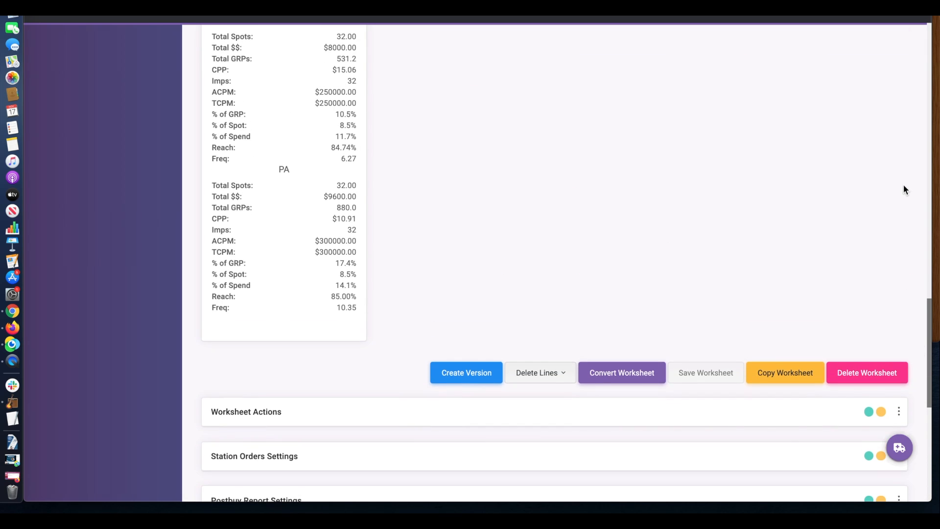
left_click(462, 376)
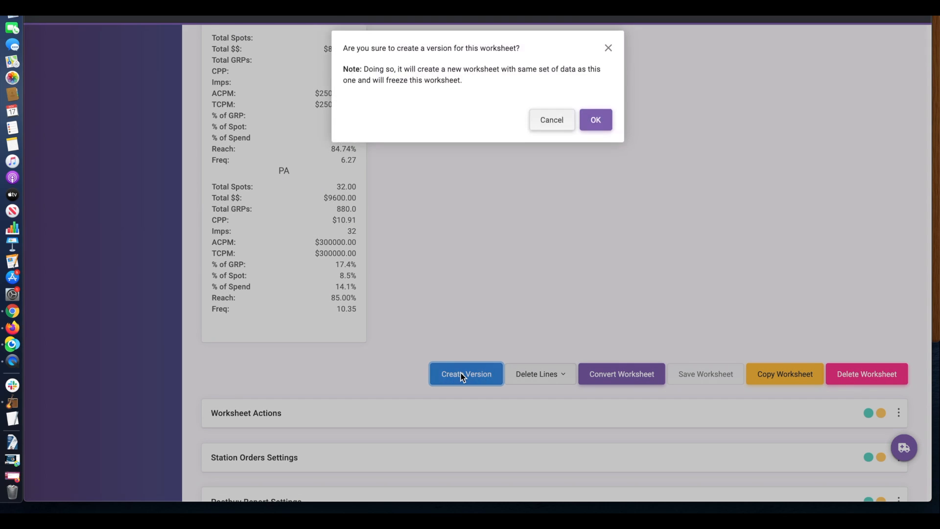
left_click(605, 139)
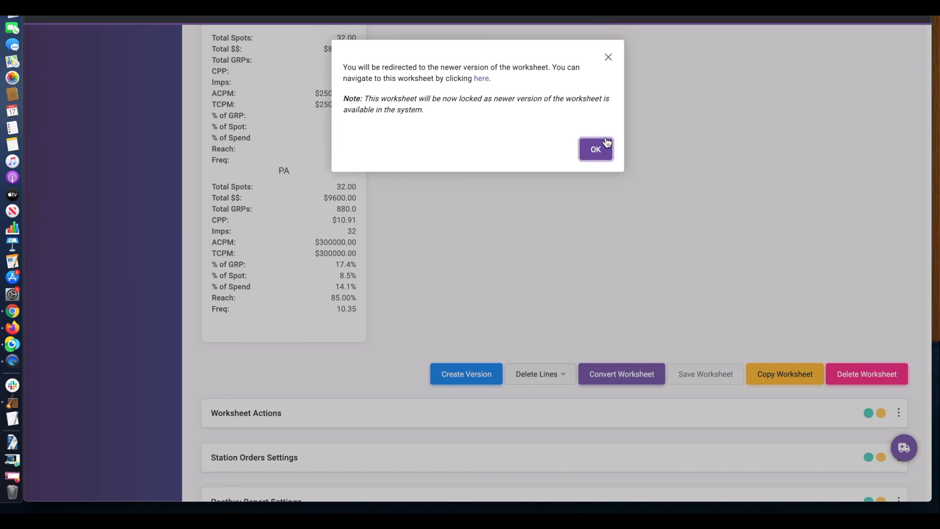
left_click(606, 142)
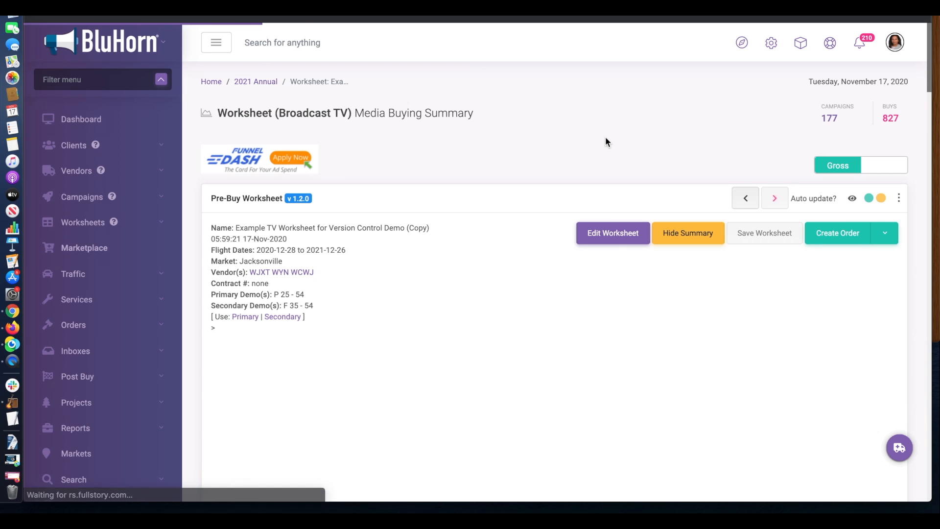
mouse_move(296, 203)
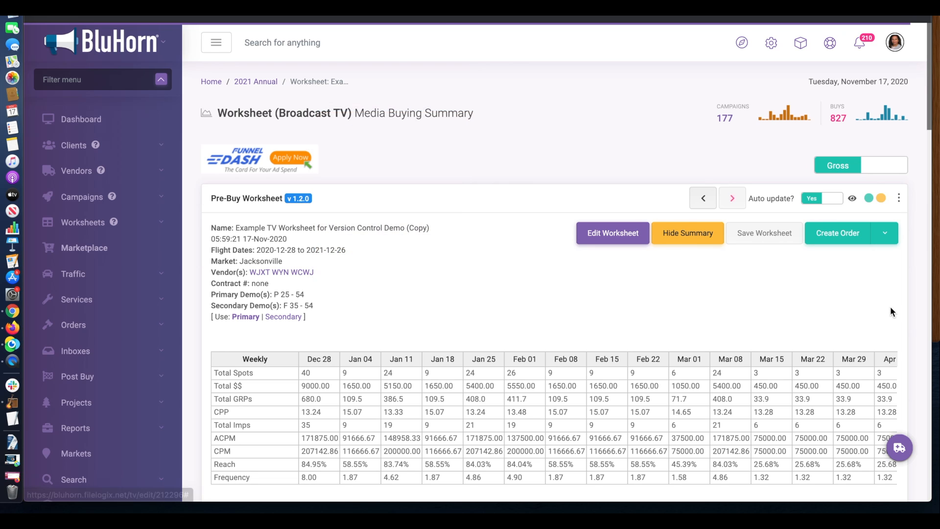
scroll(913, 310, "down", 15)
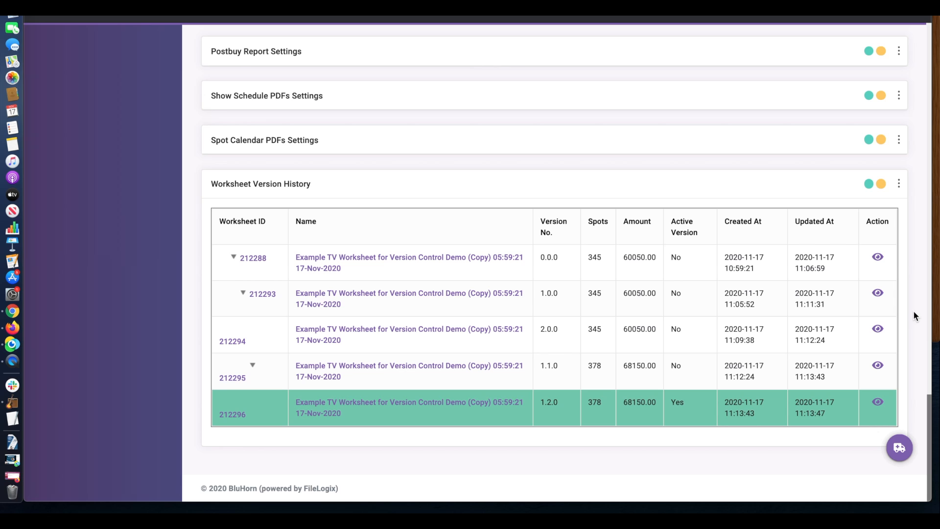
scroll(912, 311, "up", 15)
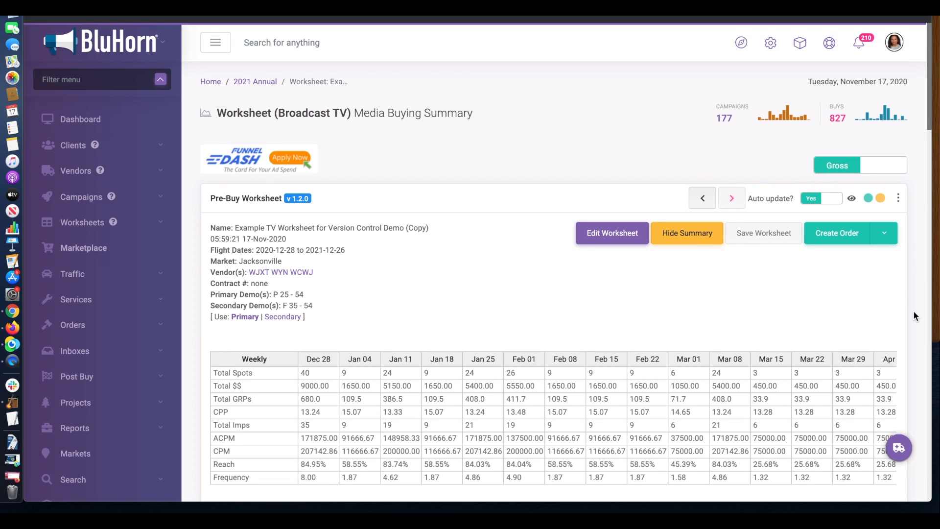
scroll(913, 310, "down", 1)
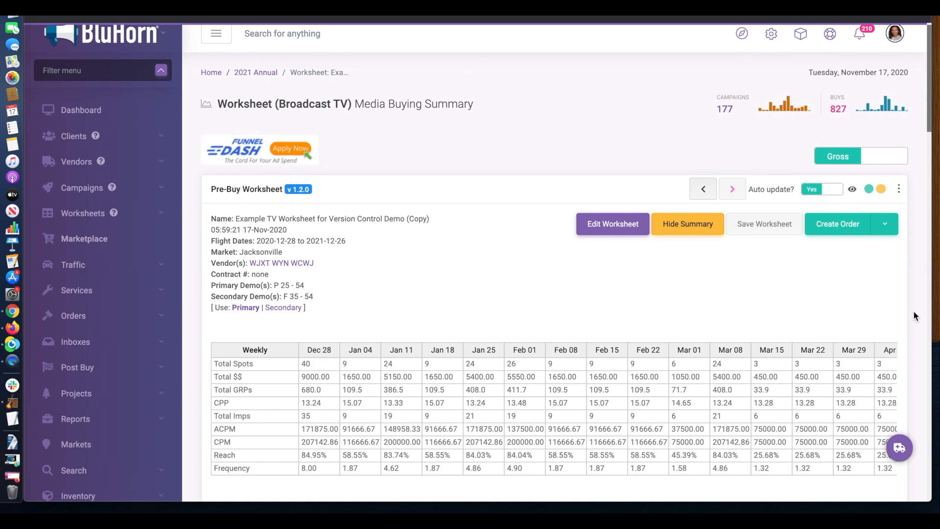
scroll(913, 310, "up", 1)
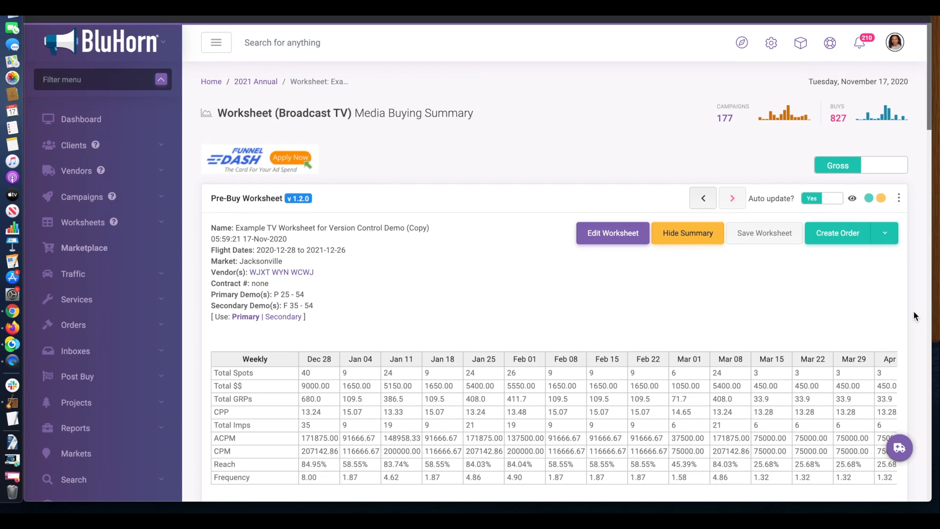